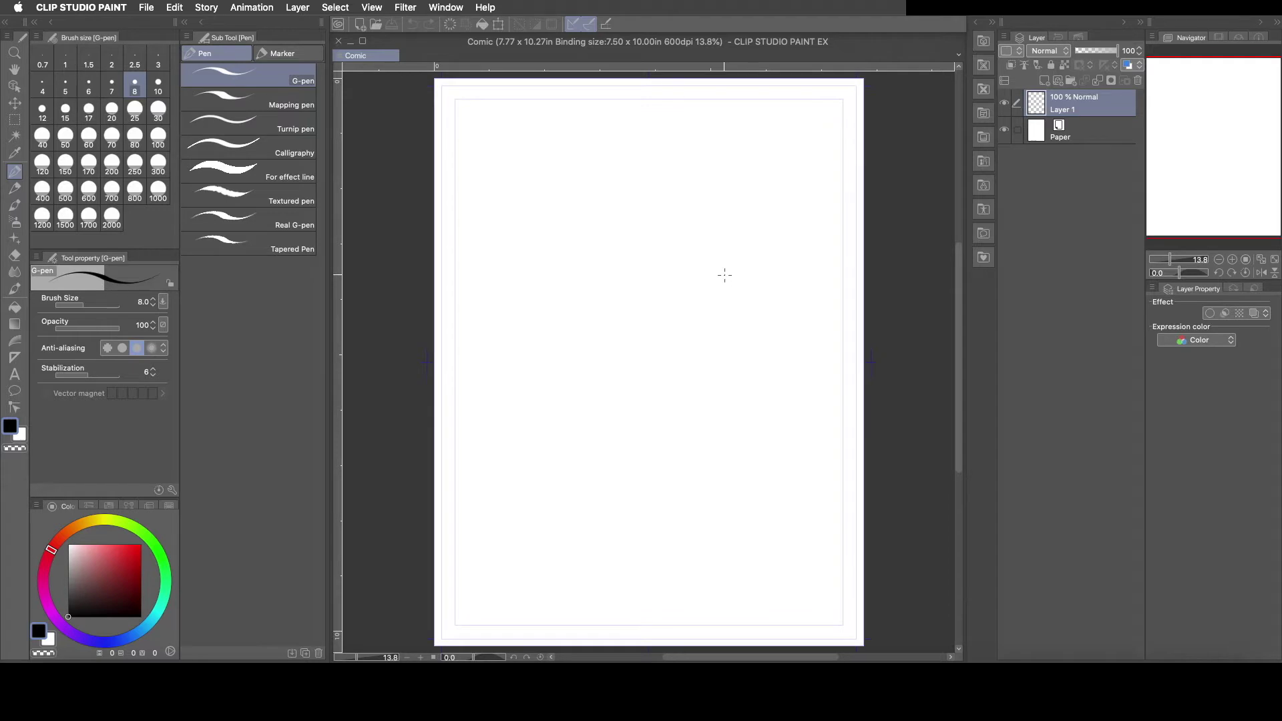
Switch from the G-pen to the Rectangle marquee selection tool with M.
key(m)
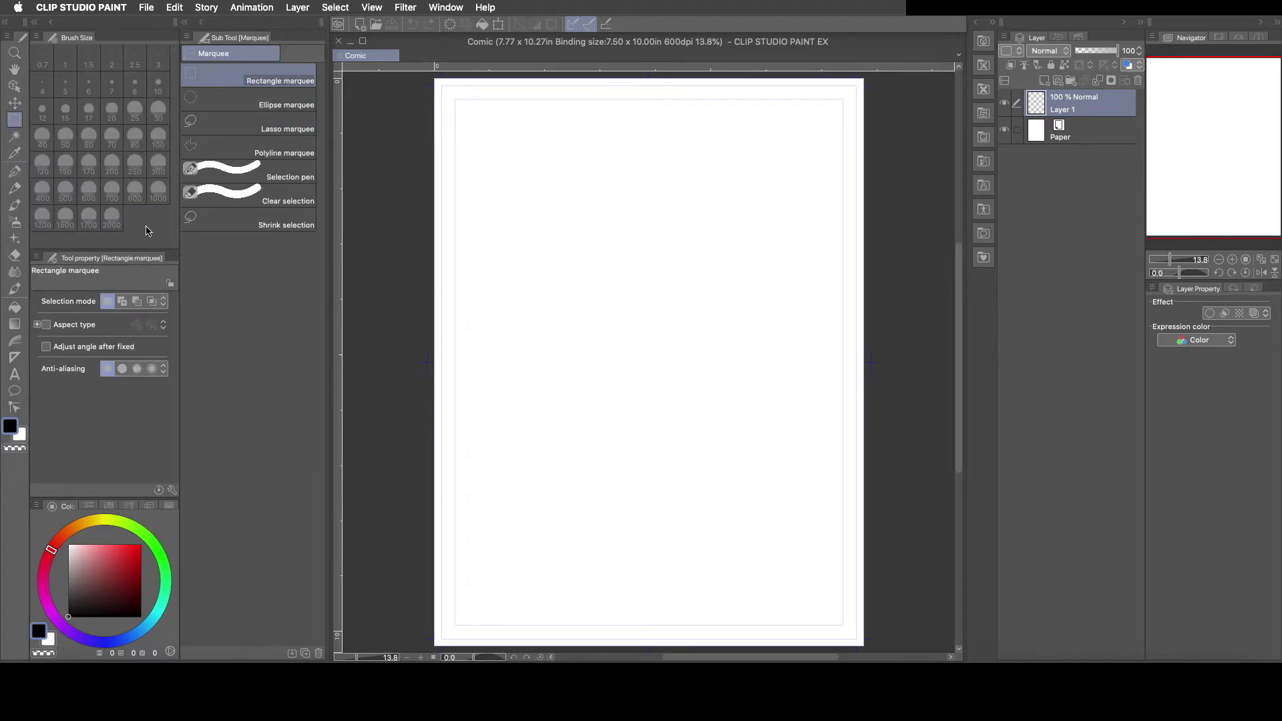
Select a tall rectangle at the page's top-left and fill it with a simple dot tone.
drag(455, 98, 643, 389)
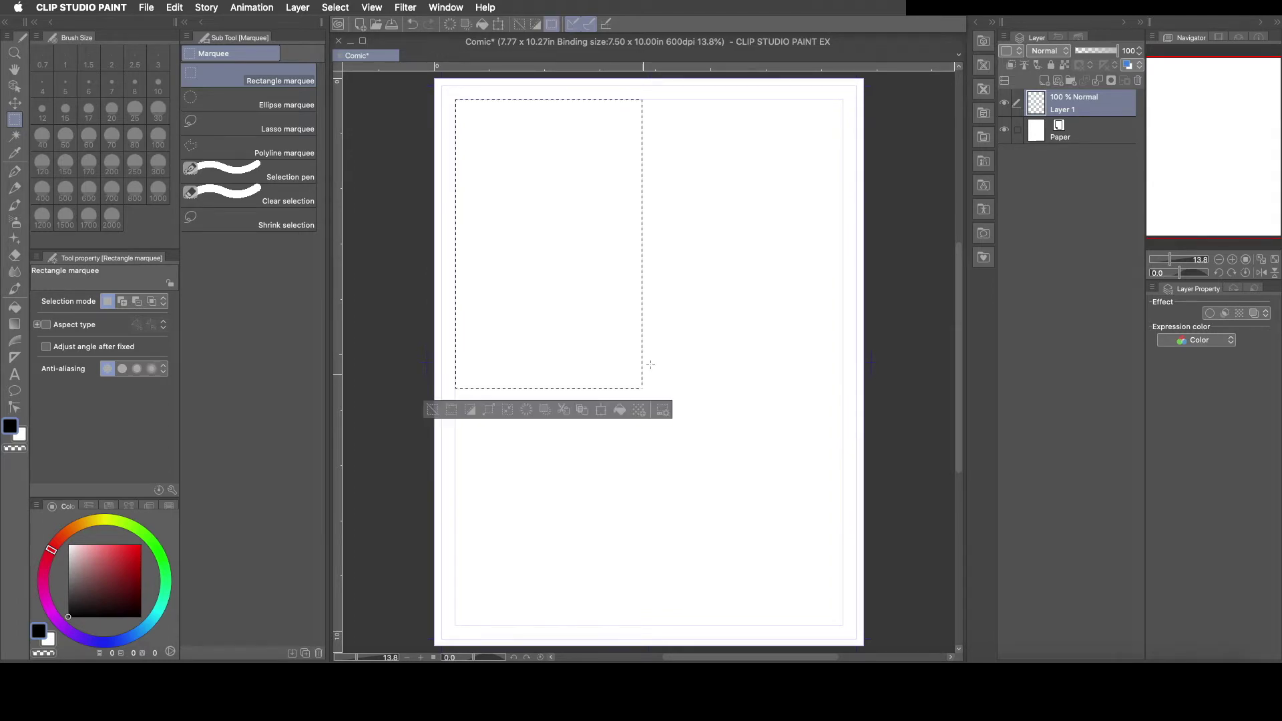
click(640, 410)
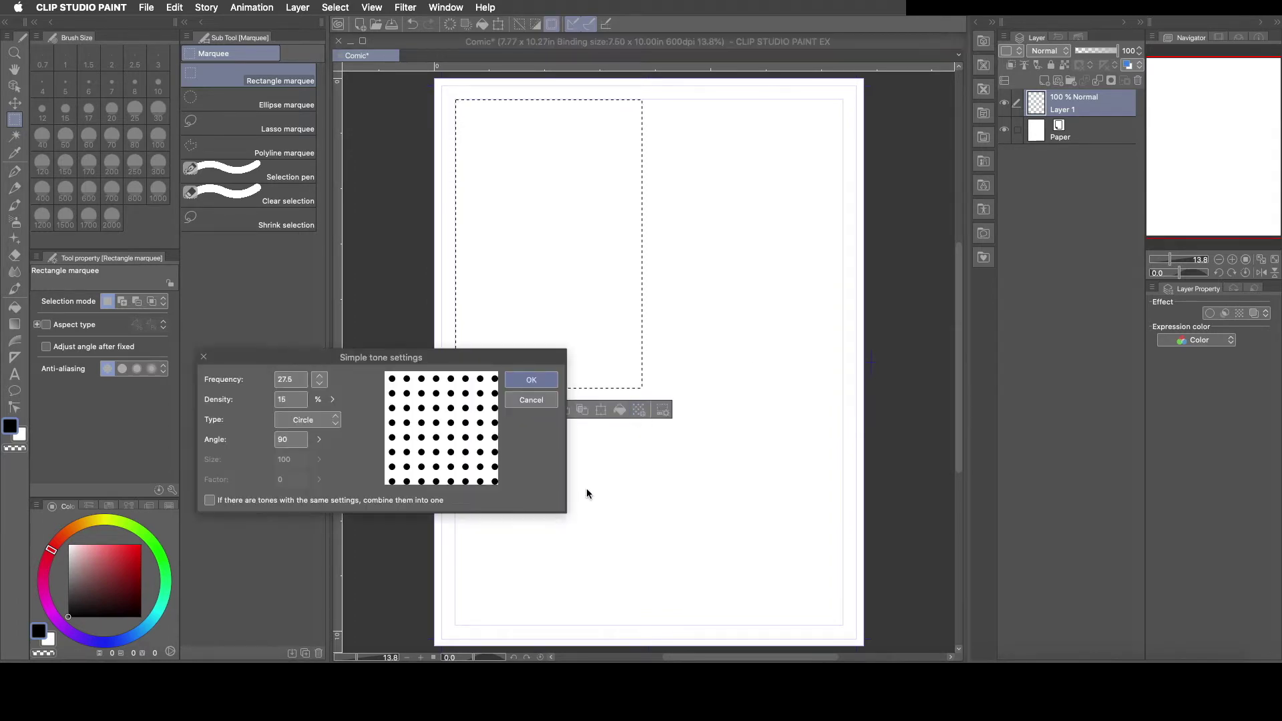
click(527, 380)
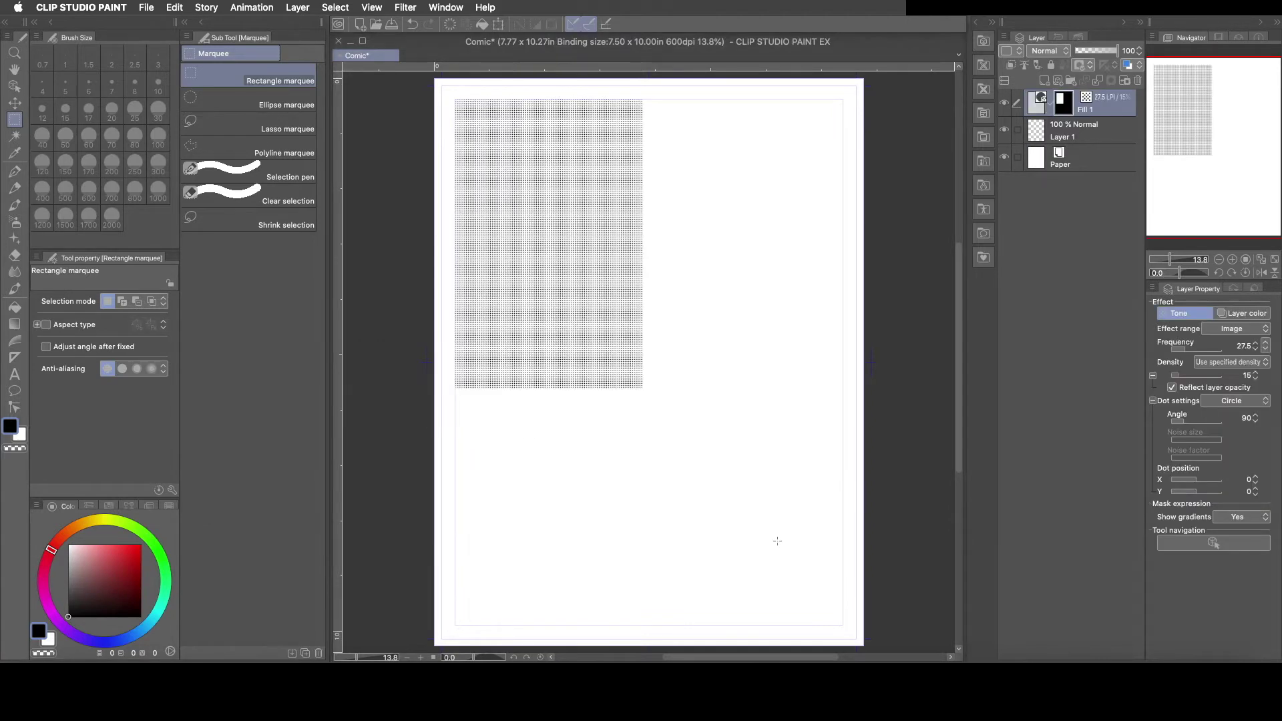
Set the dot tone's frequency to 15.0 and density to 30.
click(1180, 351)
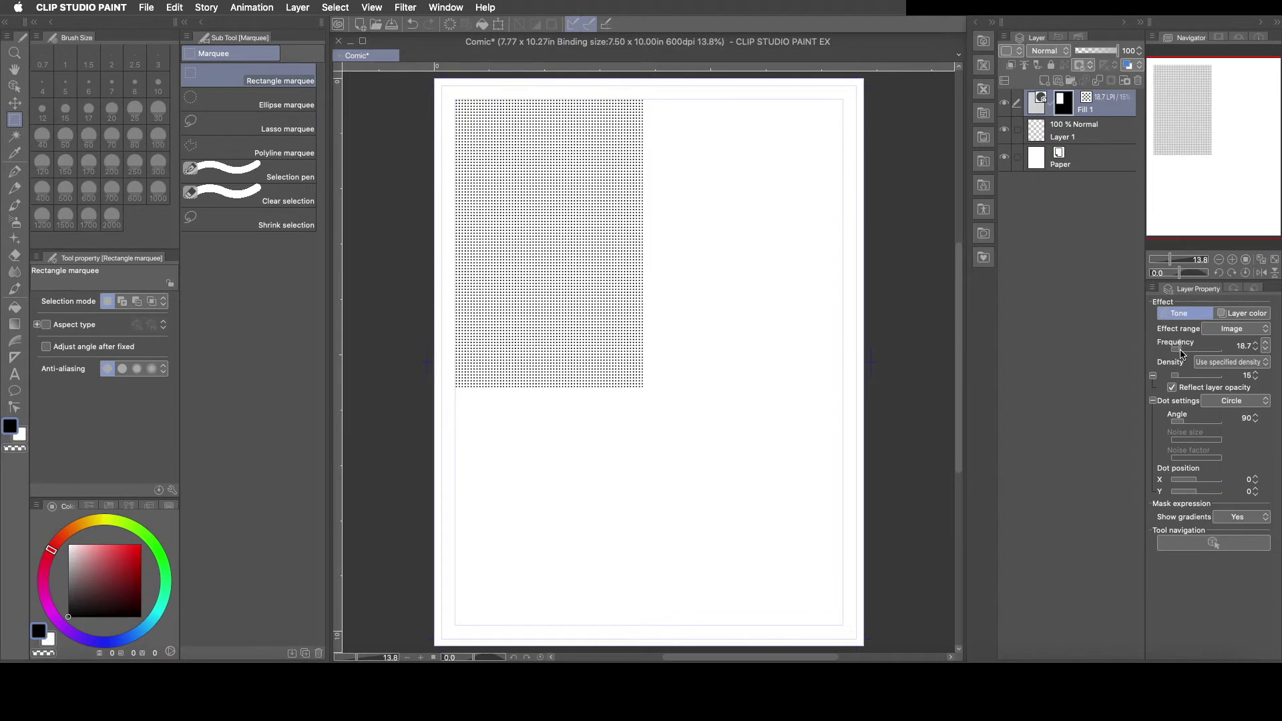
click(1255, 349)
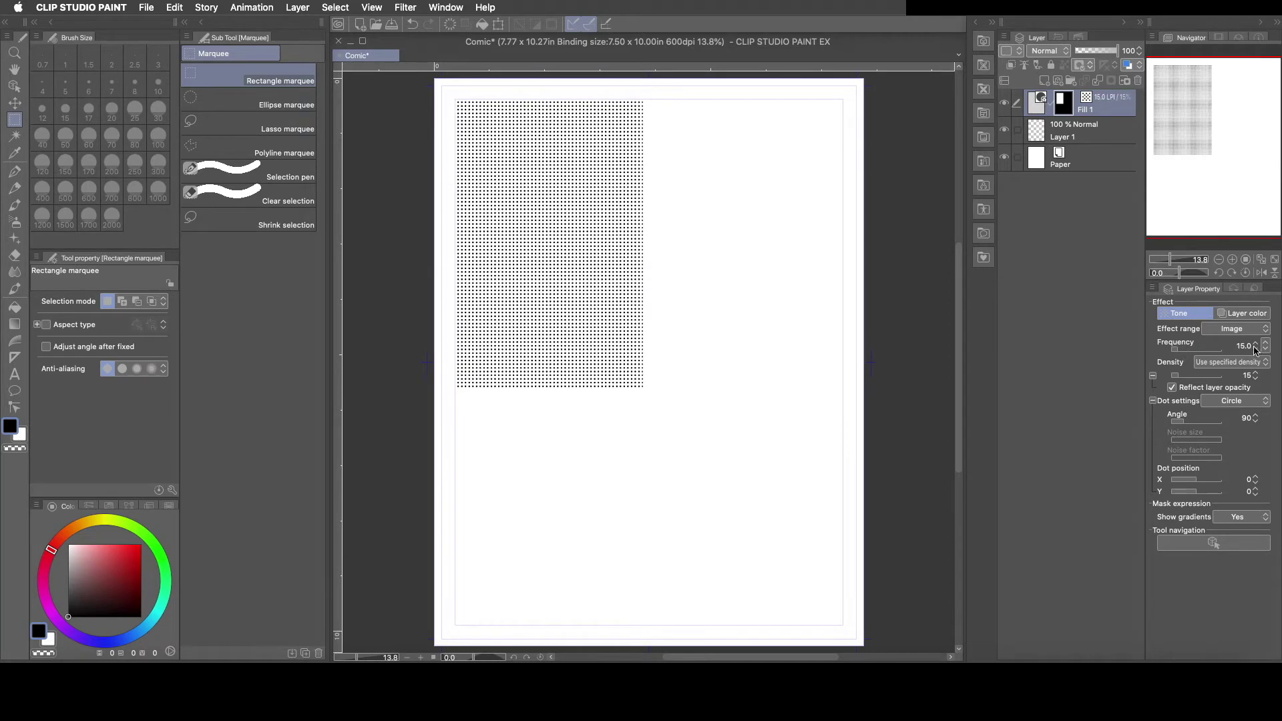
click(1256, 374)
click(1256, 374)
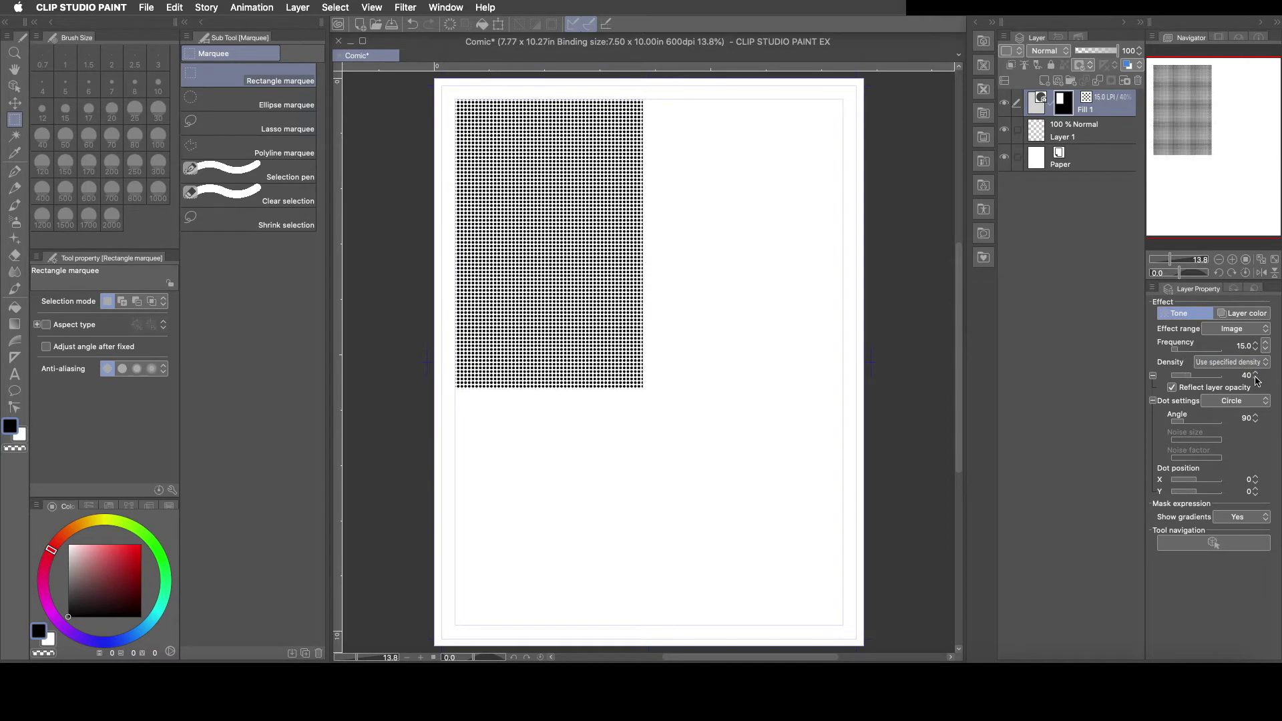
click(1255, 379)
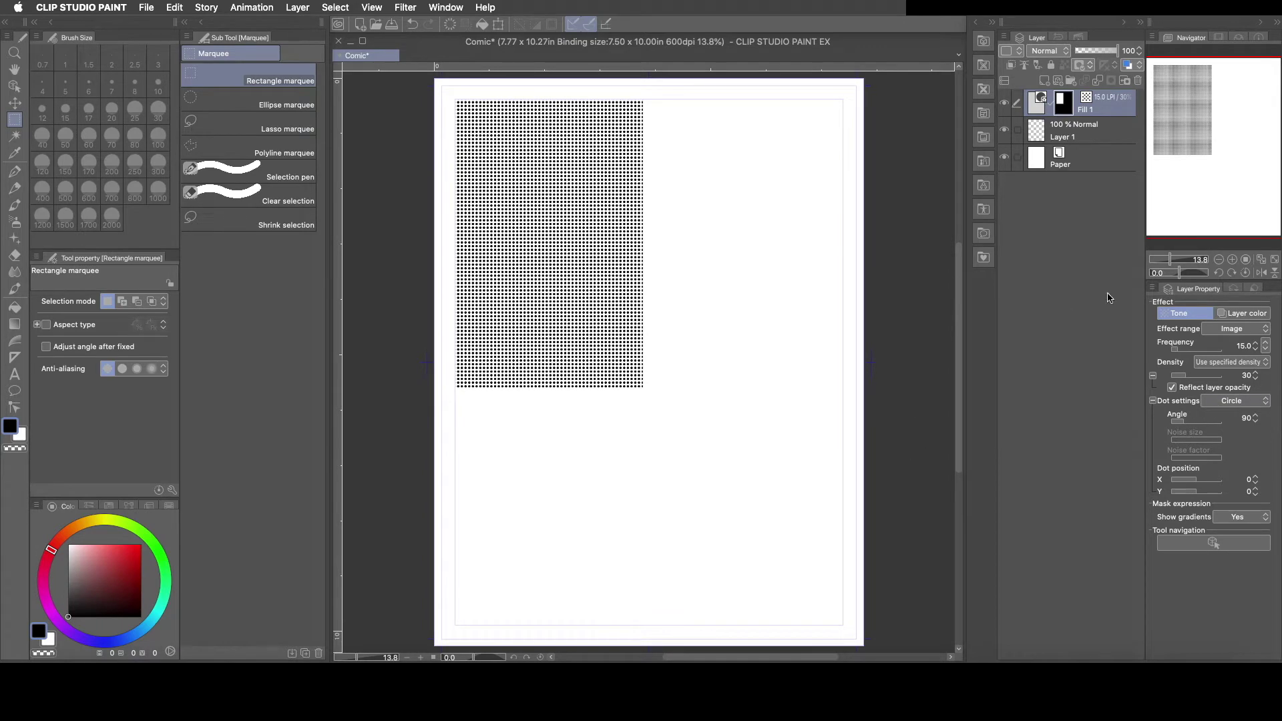
drag(1169, 259, 1173, 259)
mouse_move(1196, 157)
mouse_down()
mouse_move(1187, 172)
mouse_move(1185, 149)
mouse_up()
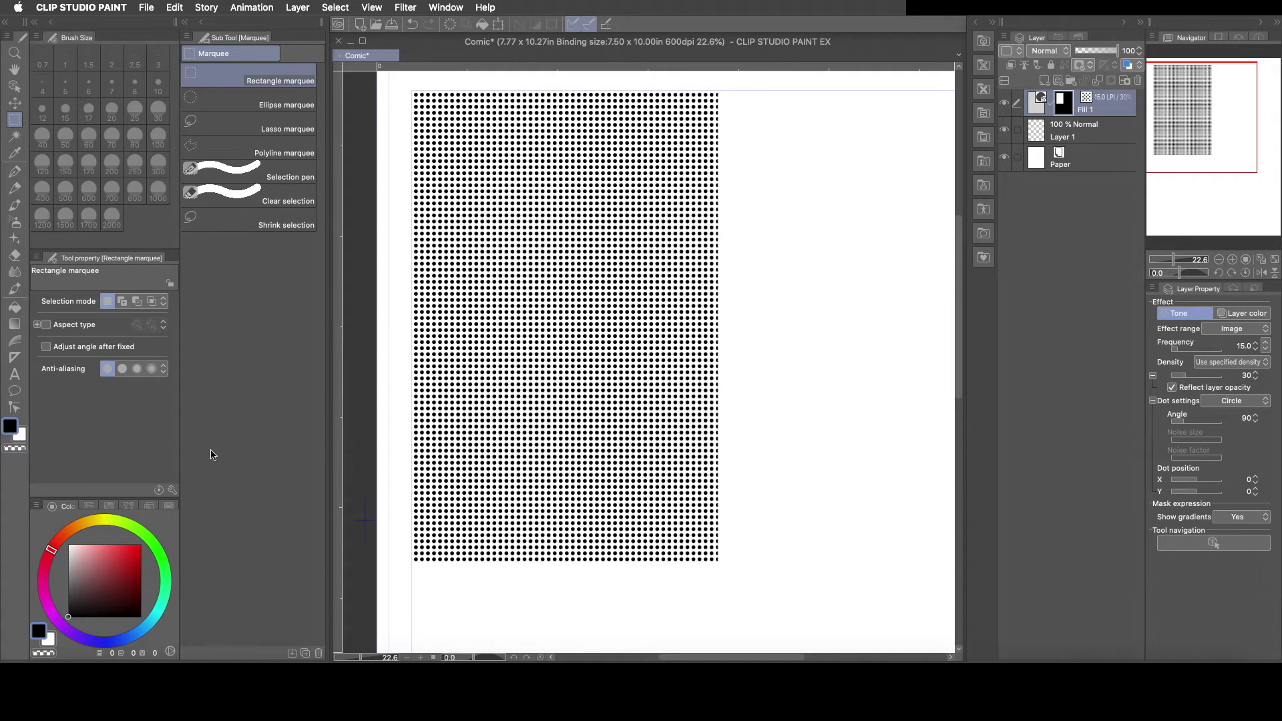
click(14, 256)
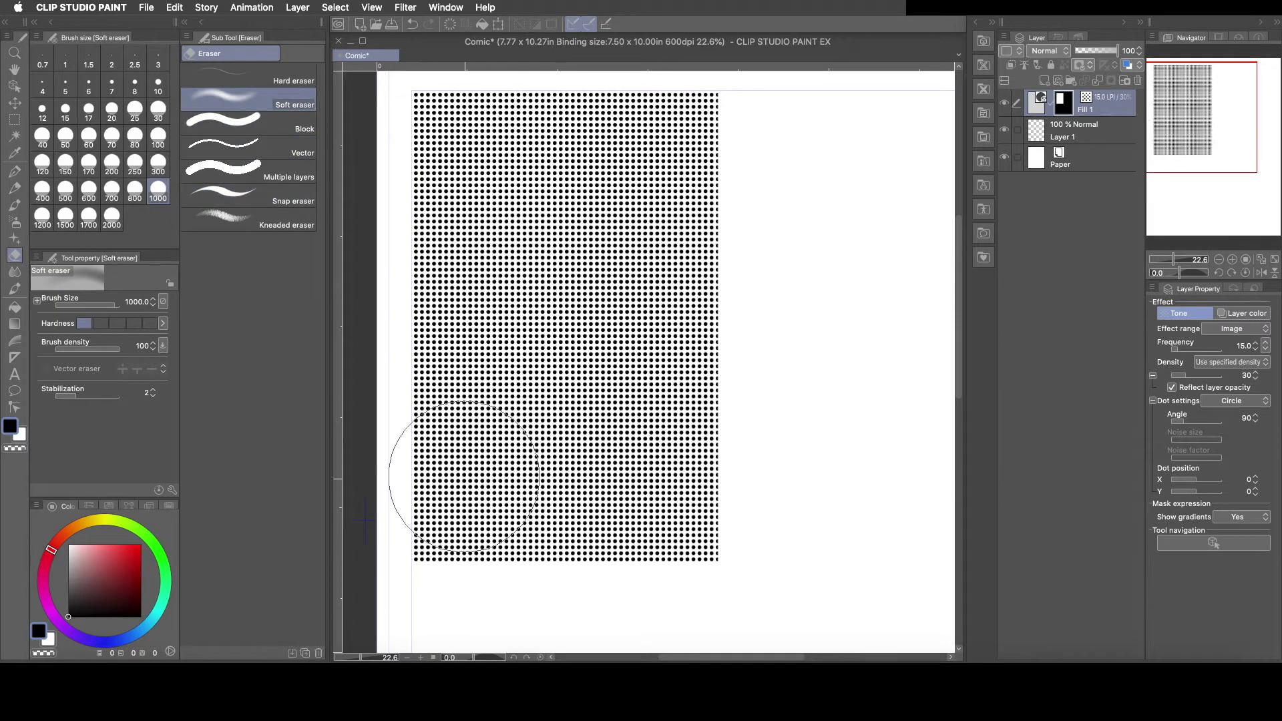
mouse_move(464, 476)
mouse_down()
mouse_move(414, 572)
mouse_move(679, 572)
mouse_move(400, 558)
mouse_move(445, 505)
mouse_move(598, 383)
mouse_move(879, 376)
mouse_up()
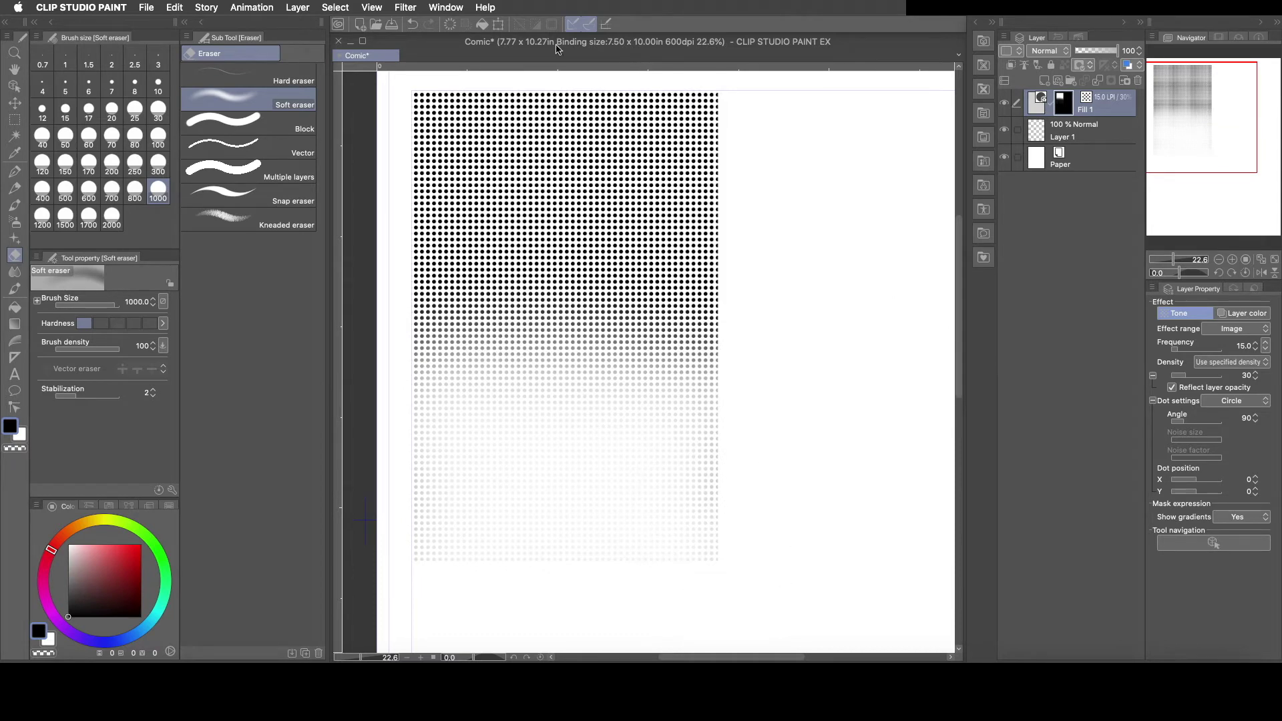
click(412, 25)
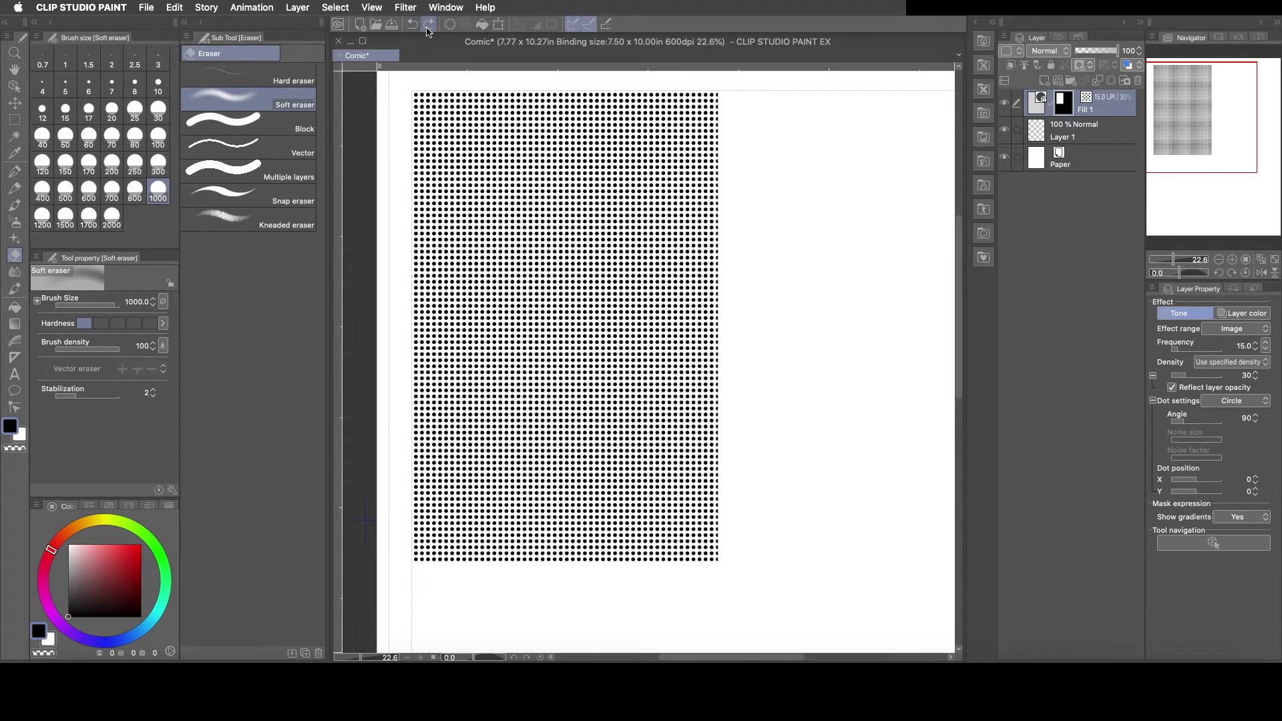
click(17, 326)
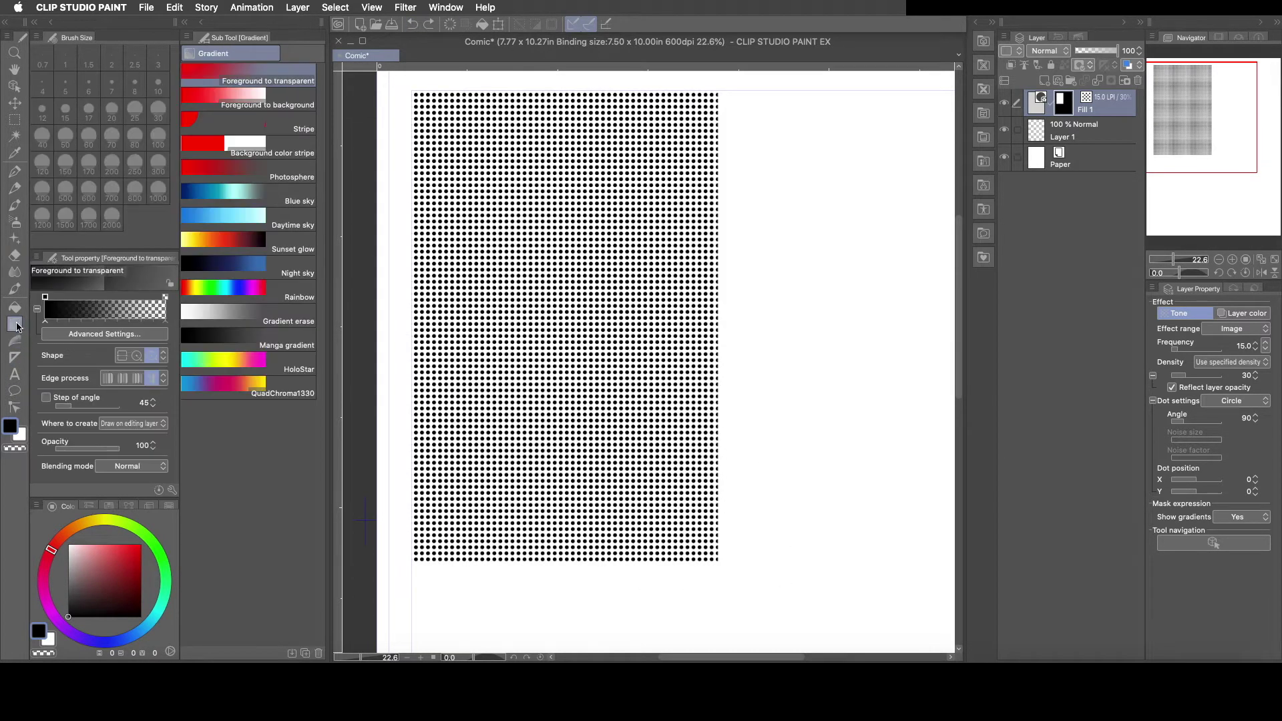
click(273, 323)
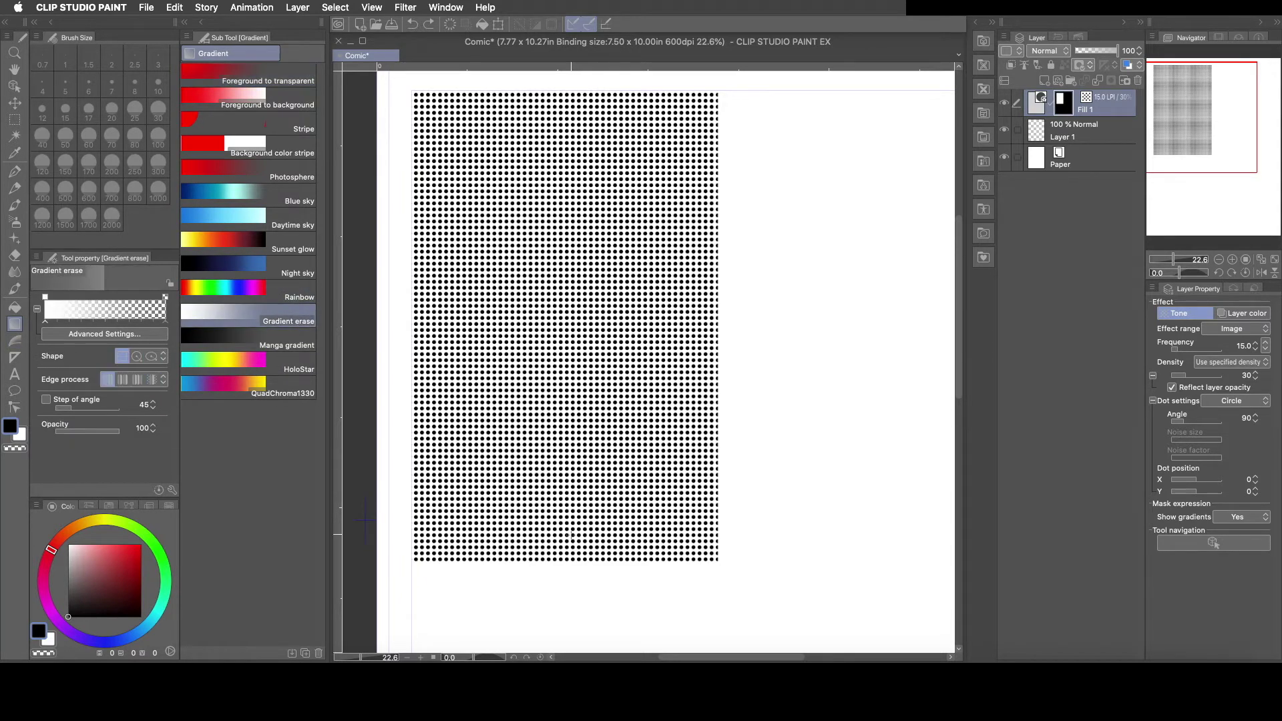
mouse_move(555, 556)
mouse_down()
mouse_move(555, 94)
mouse_move(567, 97)
mouse_up()
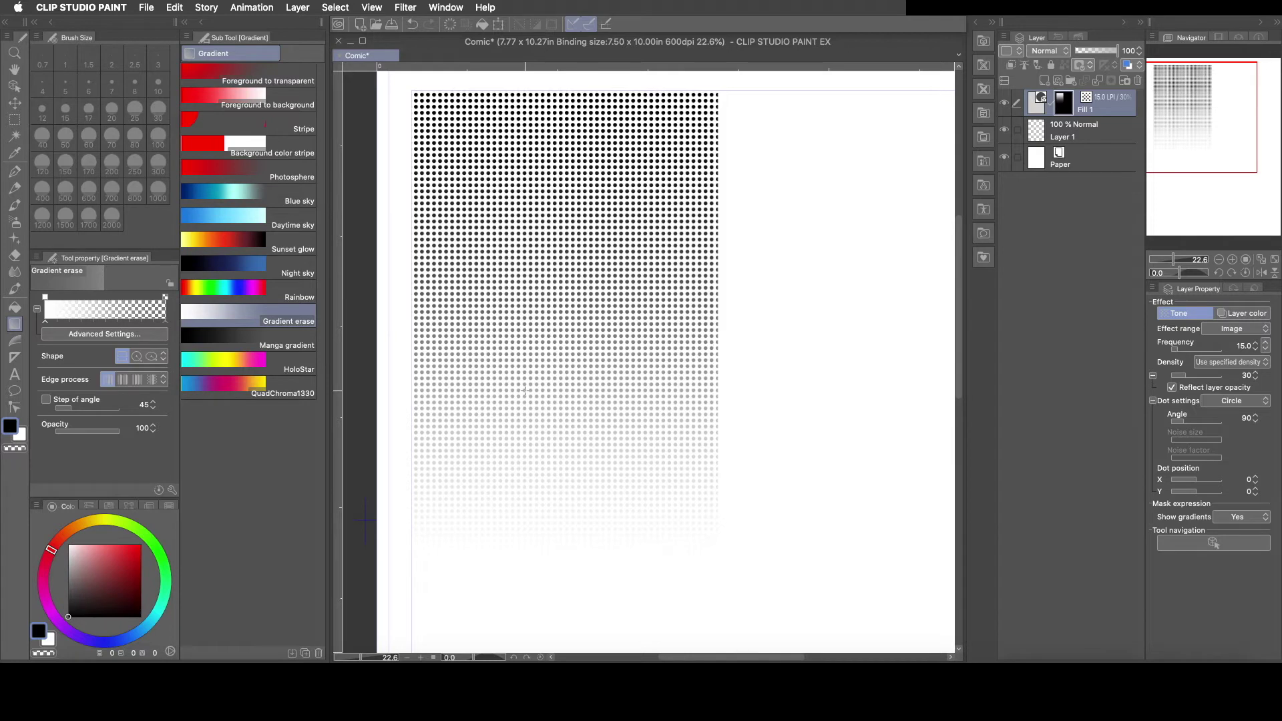
click(413, 24)
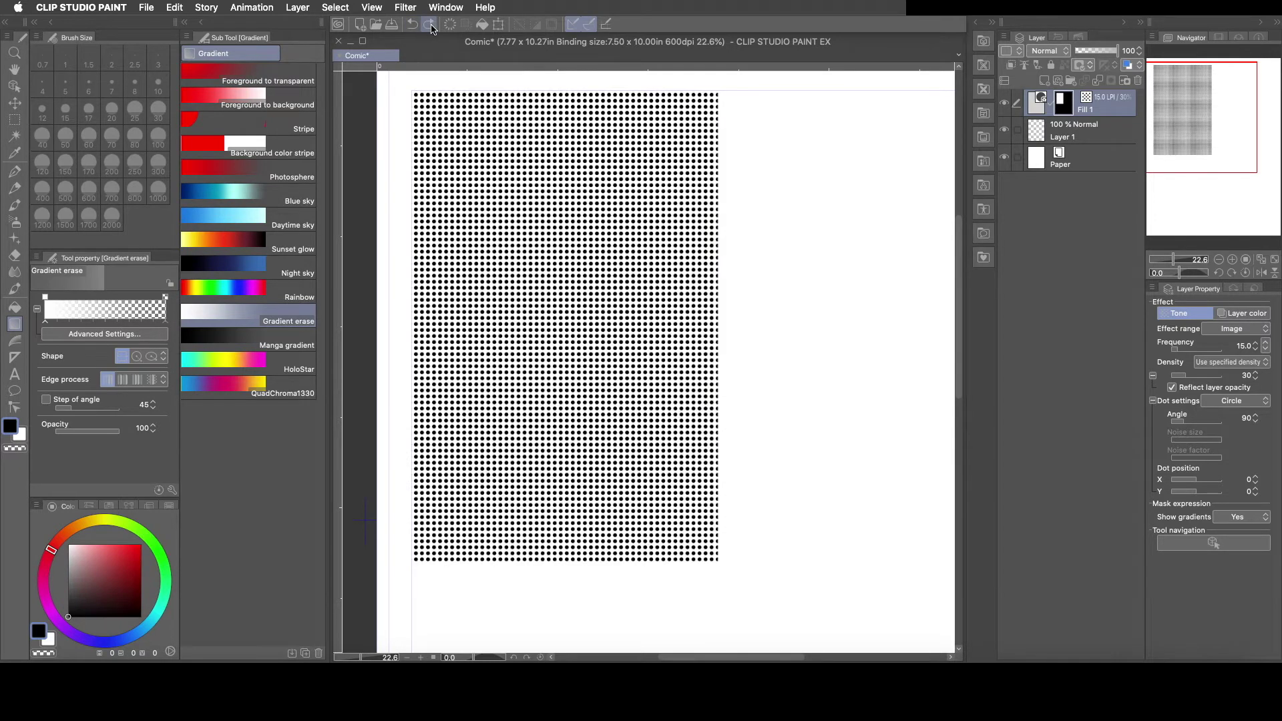
click(1214, 549)
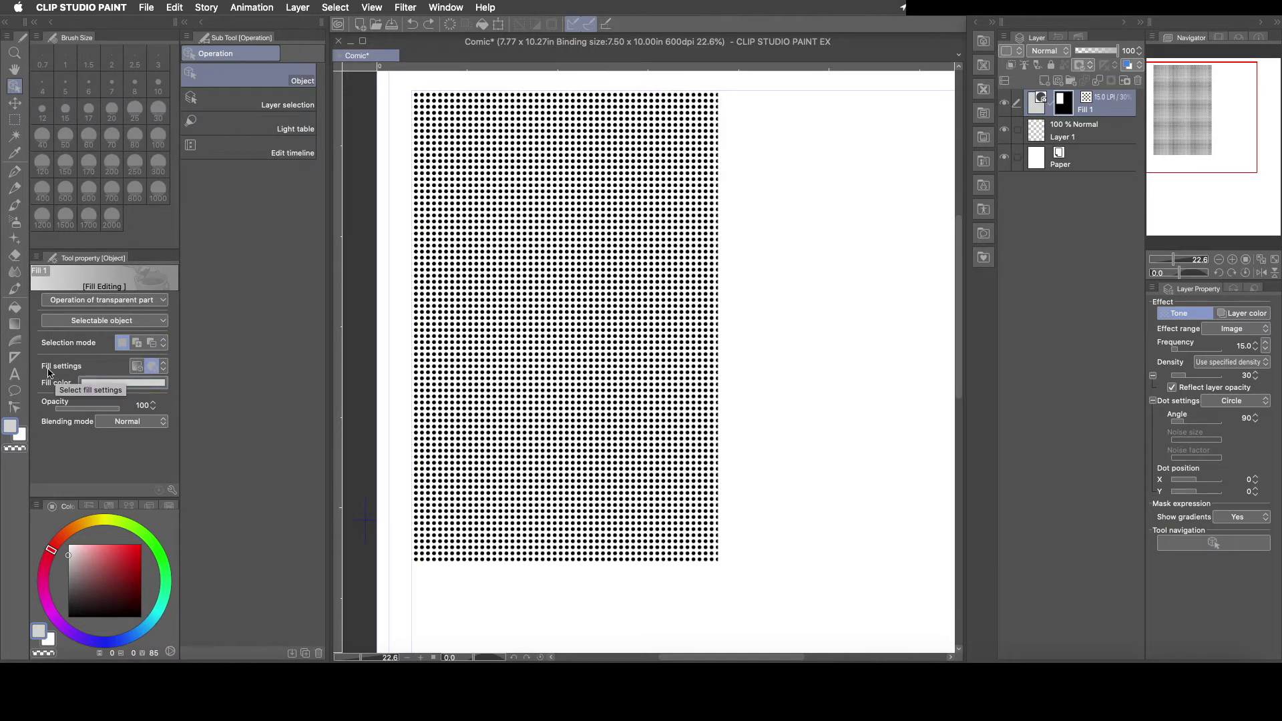
Change Fill 1's tone to a gradient fill and drag its guide so the fade reaches higher.
click(136, 368)
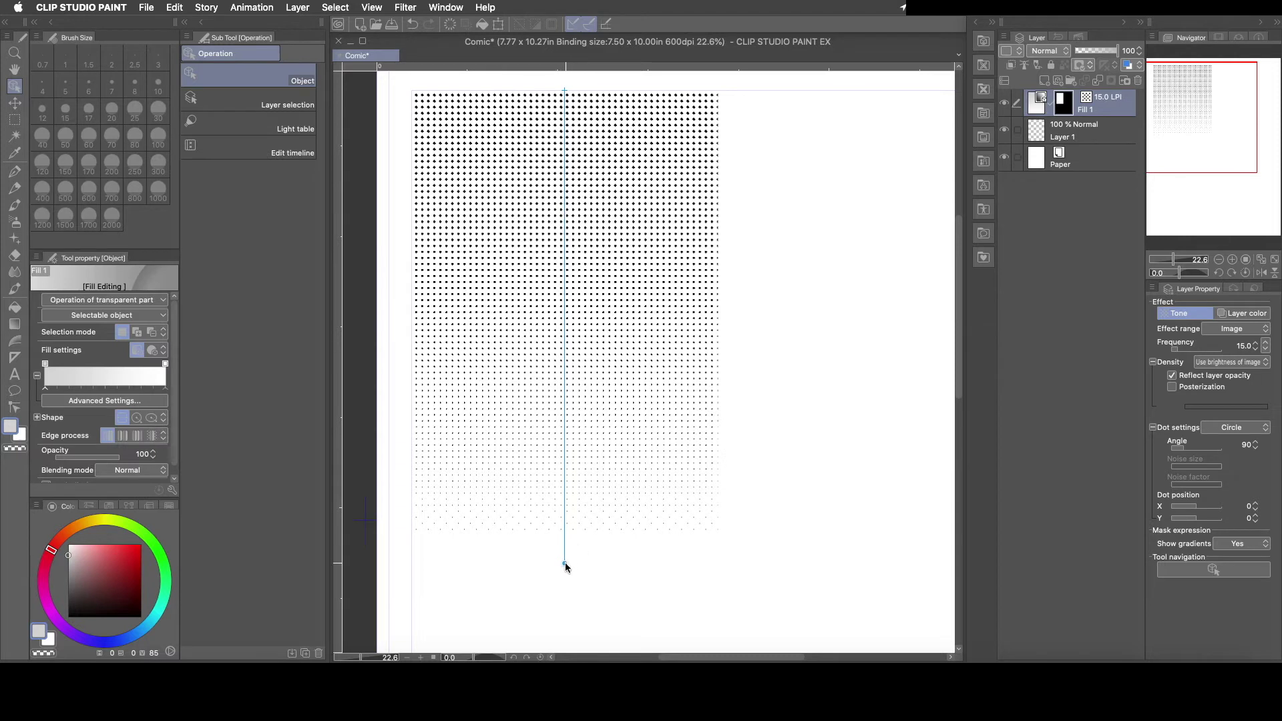
drag(565, 566, 559, 624)
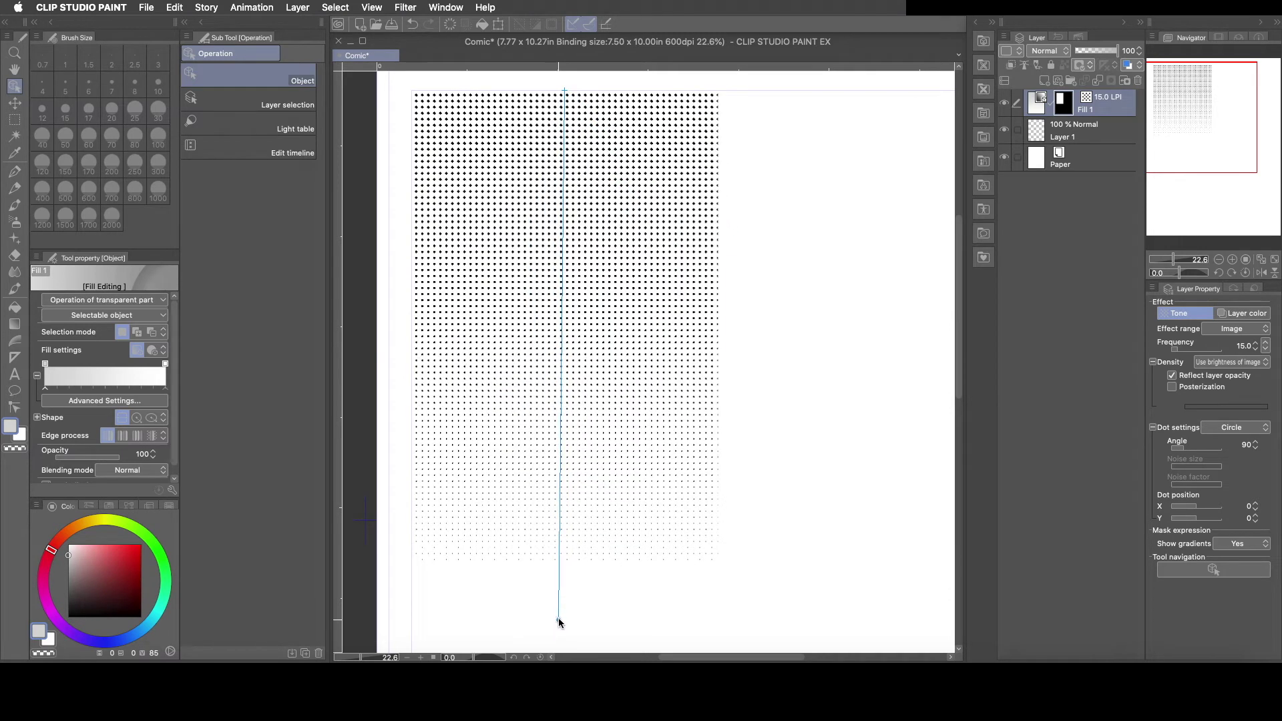
mouse_move(564, 93)
mouse_down()
mouse_move(564, 174)
mouse_move(569, 97)
mouse_up()
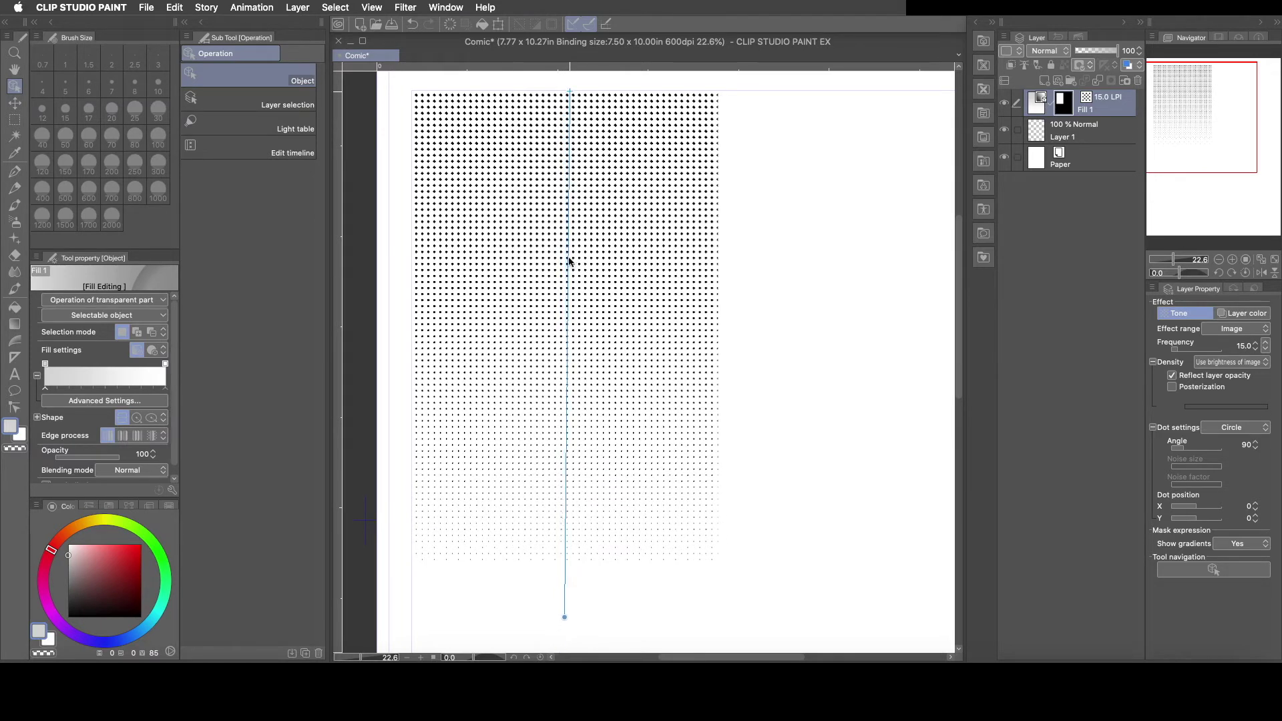
drag(562, 625, 568, 408)
drag(569, 311, 563, 263)
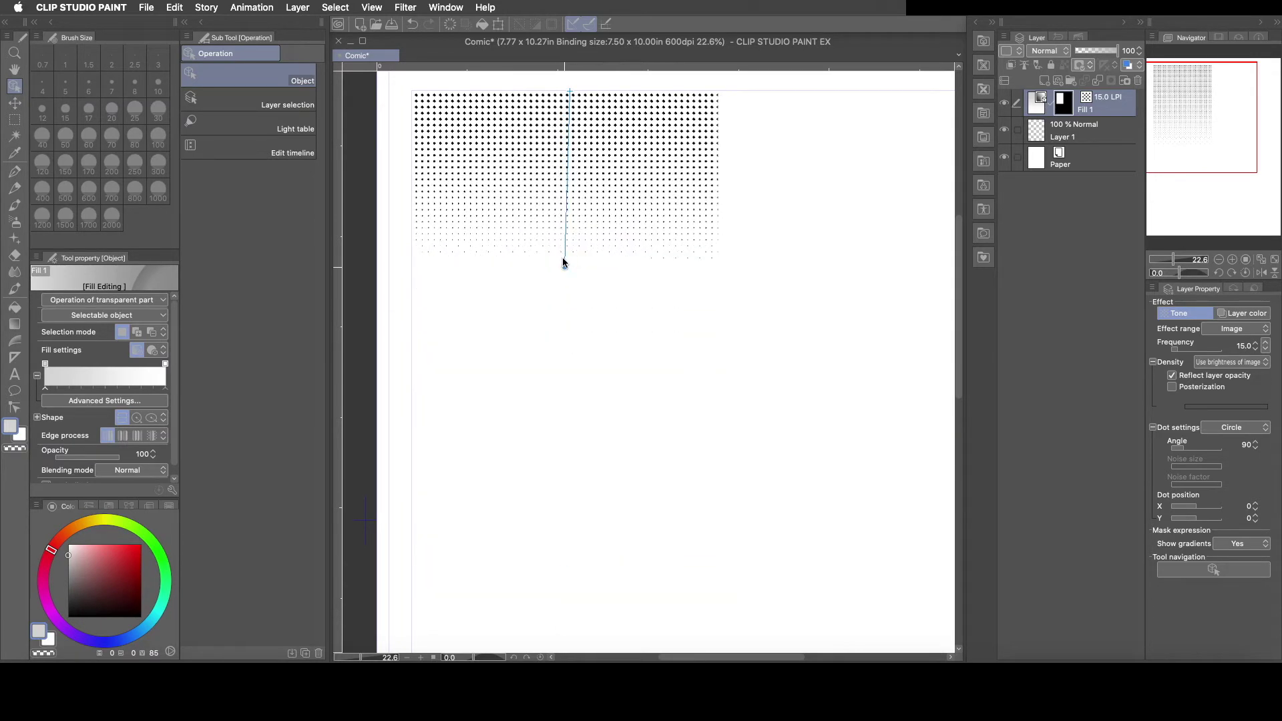
Tilt the gradient diagonally so the dots fade from the bottom edge to near the top.
drag(570, 94, 575, 455)
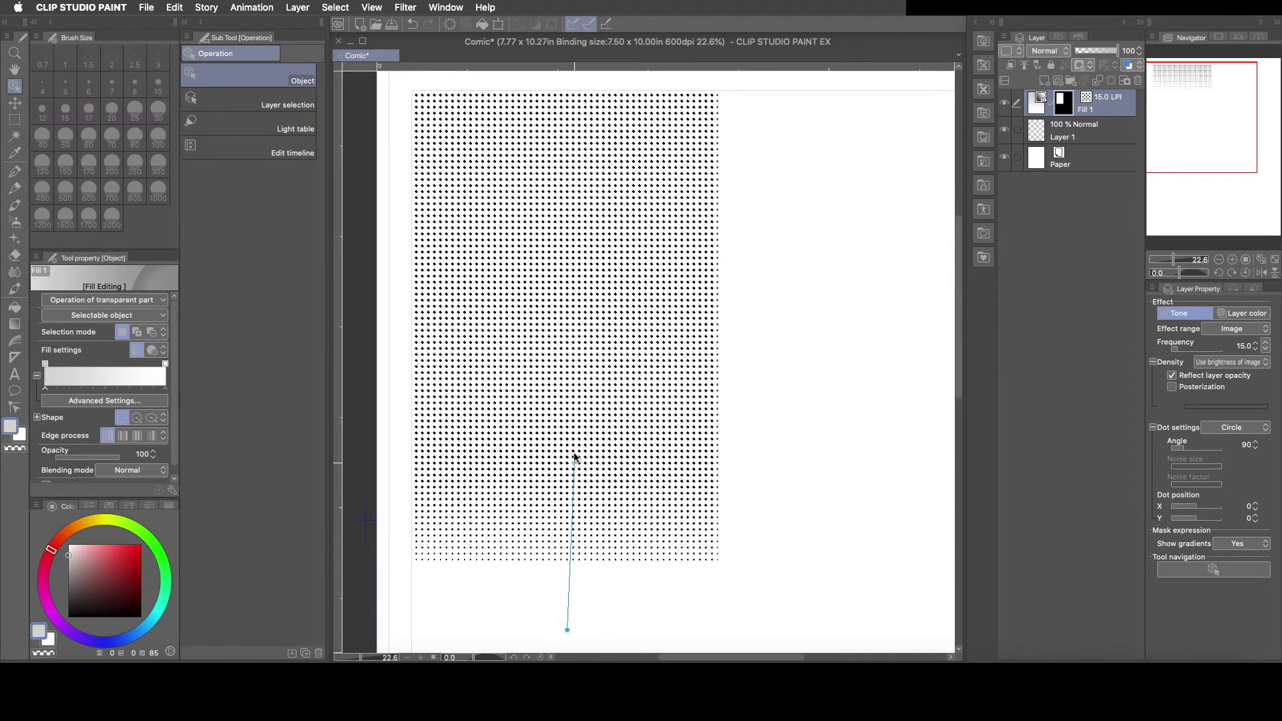
drag(567, 615, 573, 175)
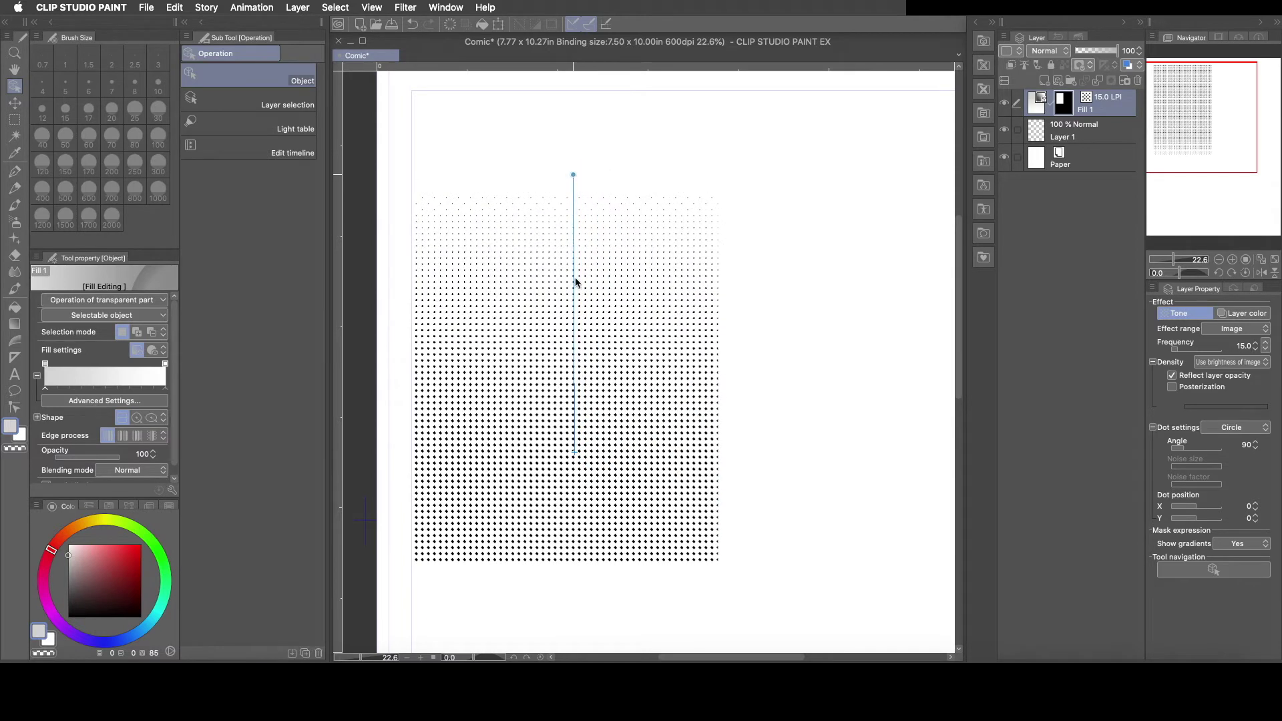
drag(575, 458, 563, 560)
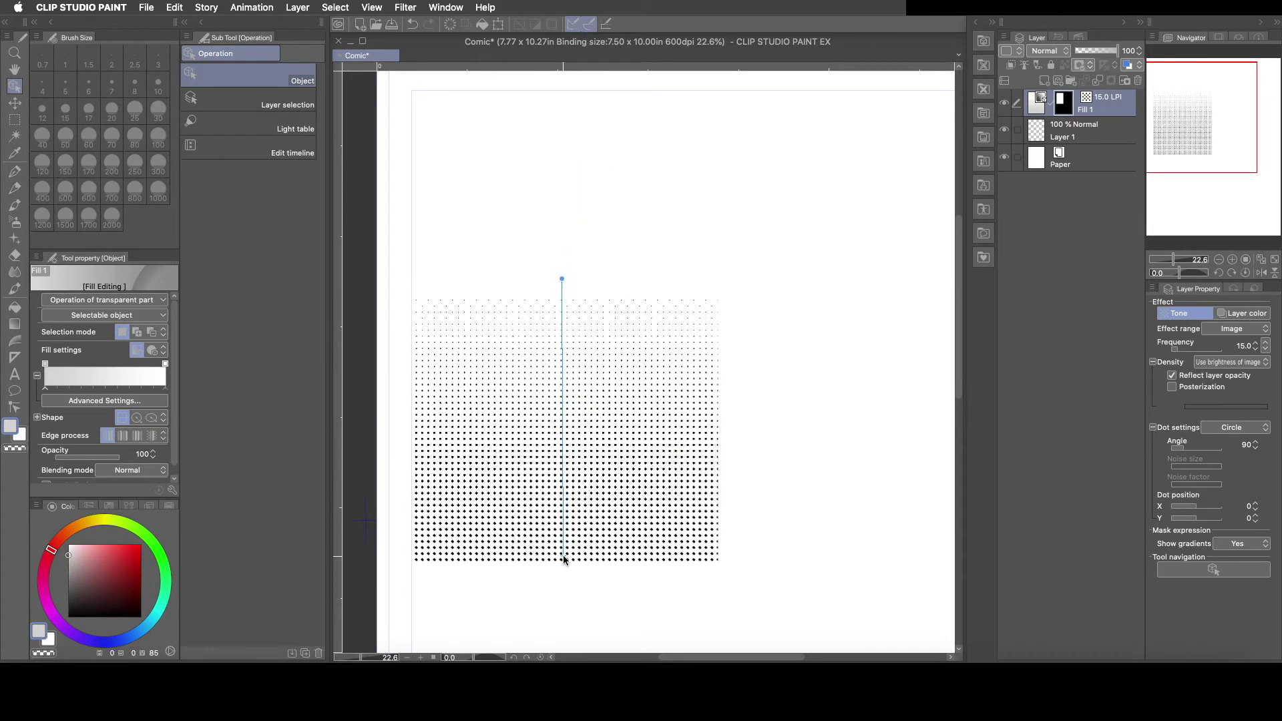
drag(561, 281, 477, 153)
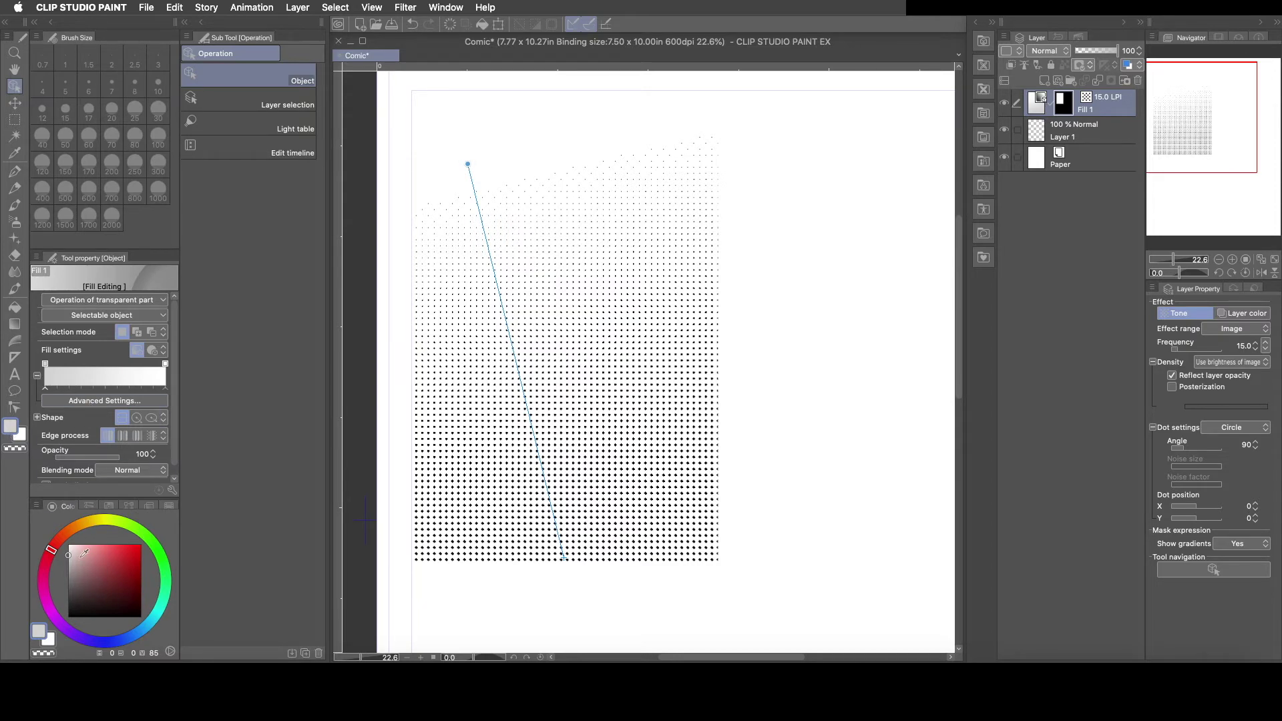
Try red, maroon and black for the gradient tone, ending on a light grey.
drag(106, 553, 163, 535)
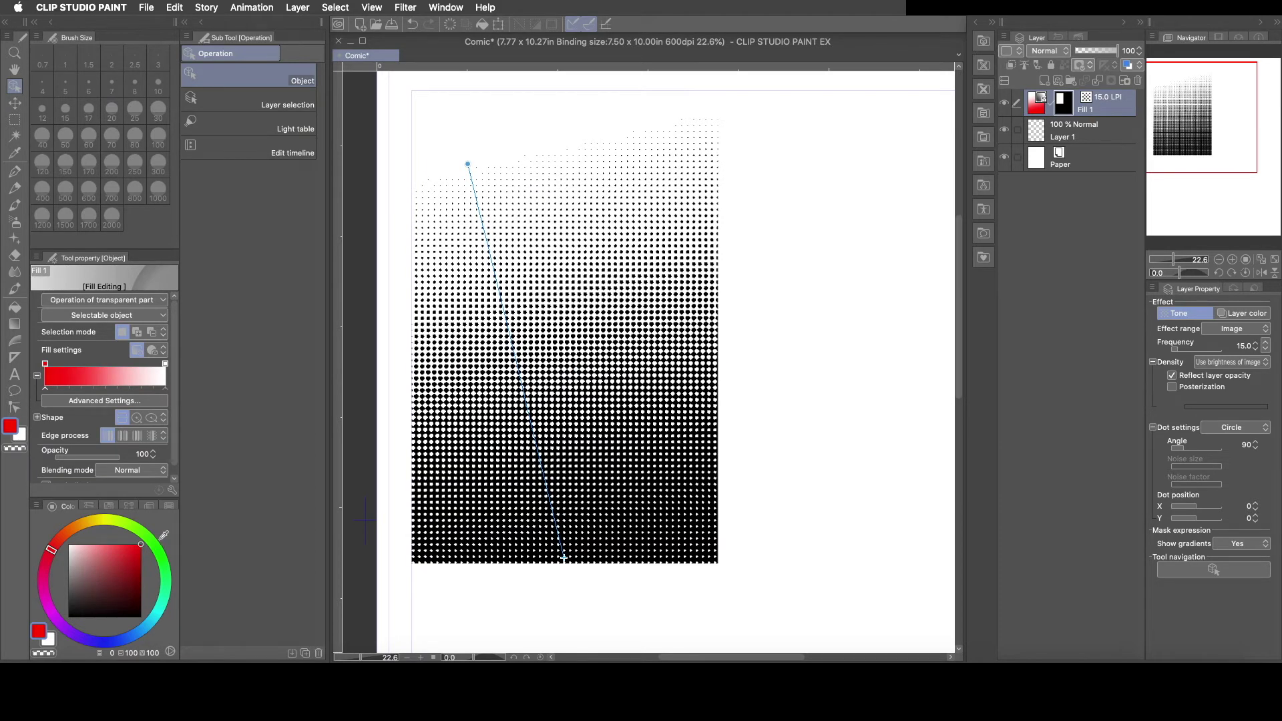
mouse_move(142, 557)
mouse_down()
mouse_move(66, 619)
mouse_move(167, 556)
mouse_move(176, 514)
mouse_up()
drag(119, 569, 60, 628)
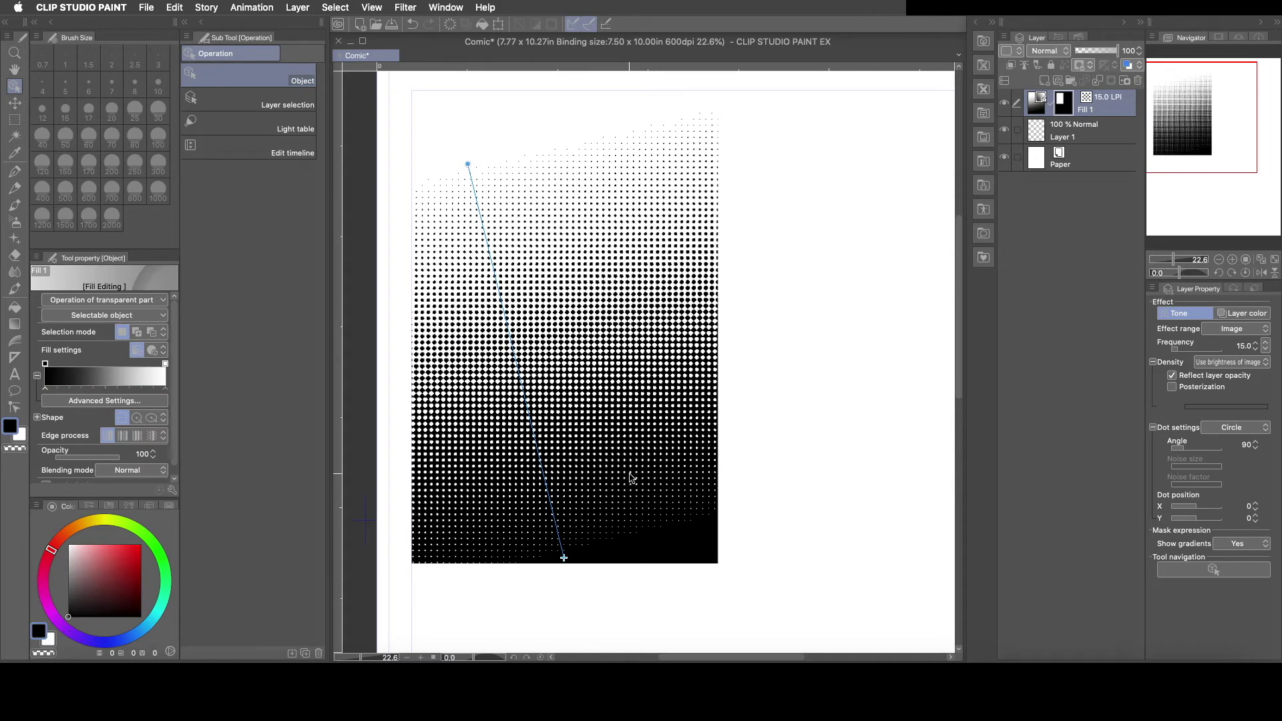
mouse_move(75, 579)
mouse_down()
mouse_move(67, 554)
mouse_move(67, 568)
mouse_up()
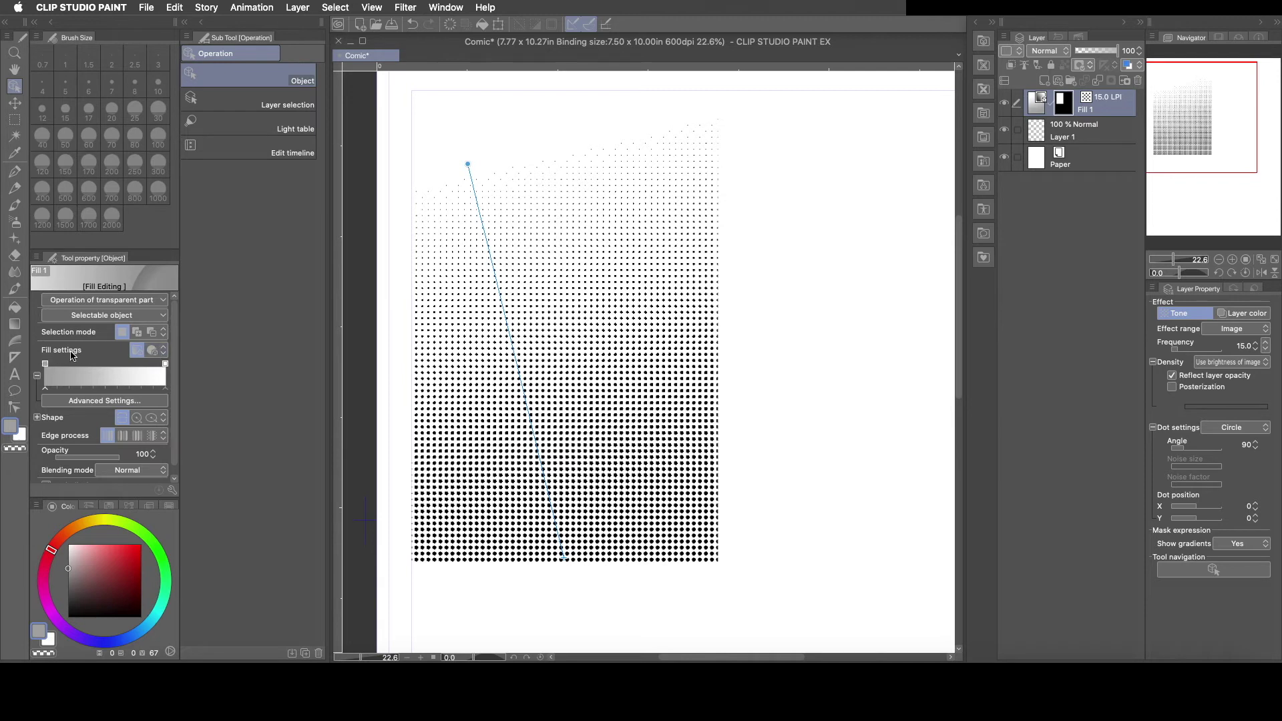
Switch the tone to a uniform Fill and raise its frequency to 18.7 LPI.
click(154, 355)
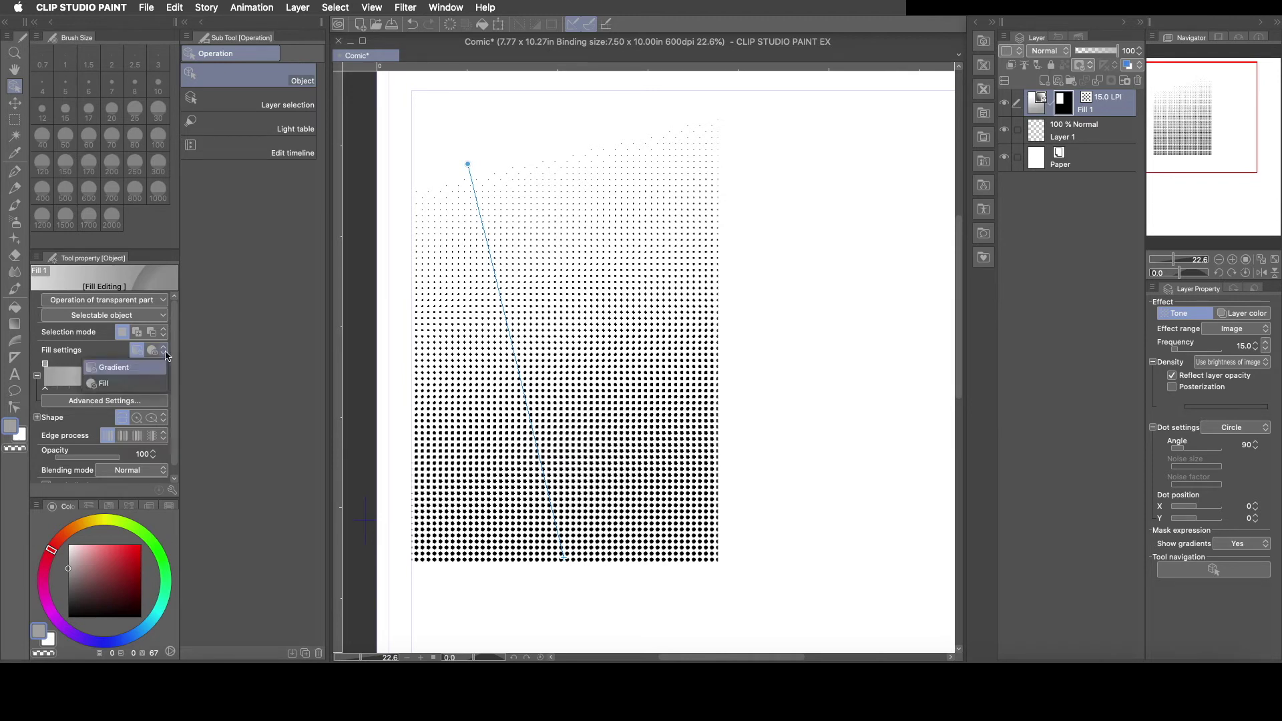
click(105, 386)
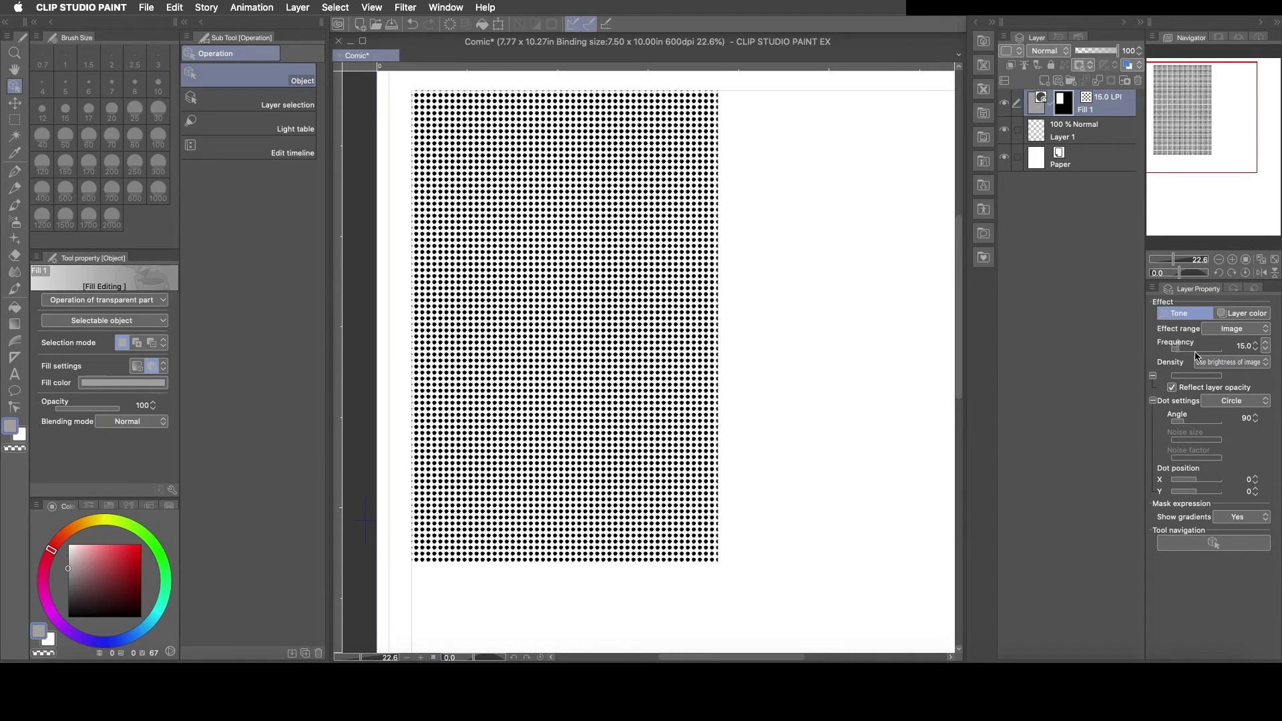
drag(1180, 350, 1190, 379)
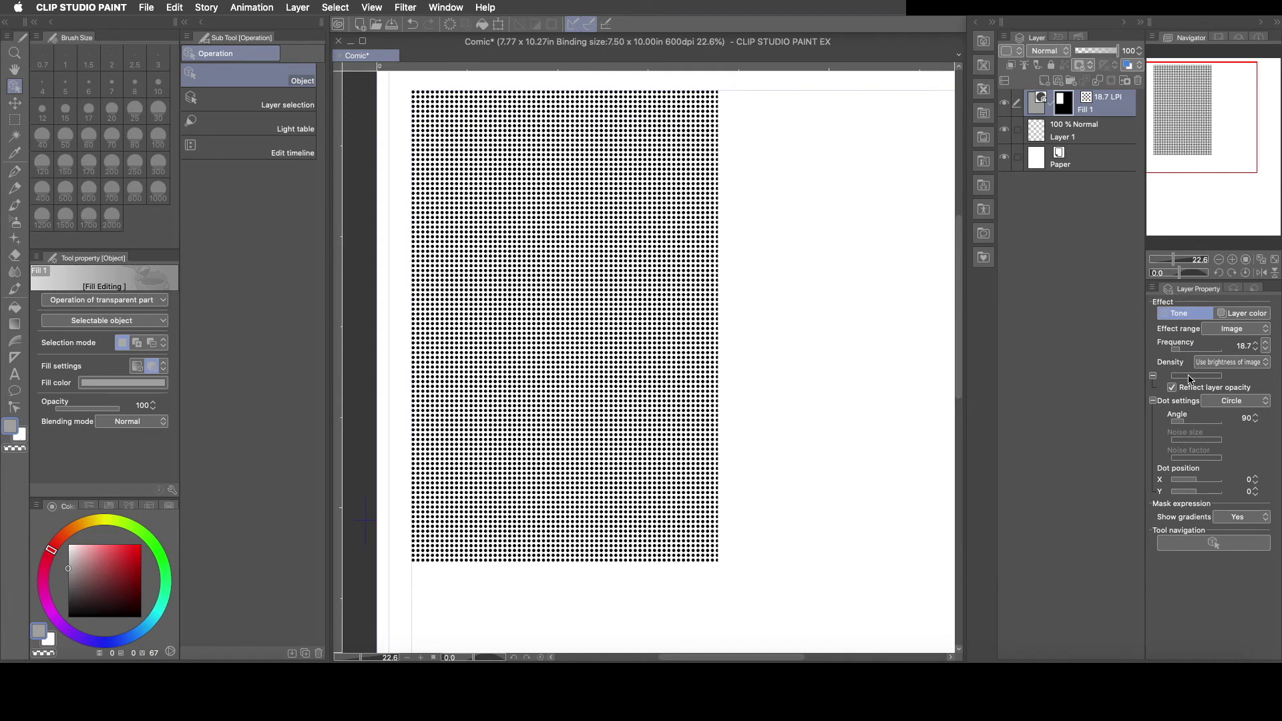
Try the density sources, including a specified density of 26, and settle on Use color of image.
click(1229, 364)
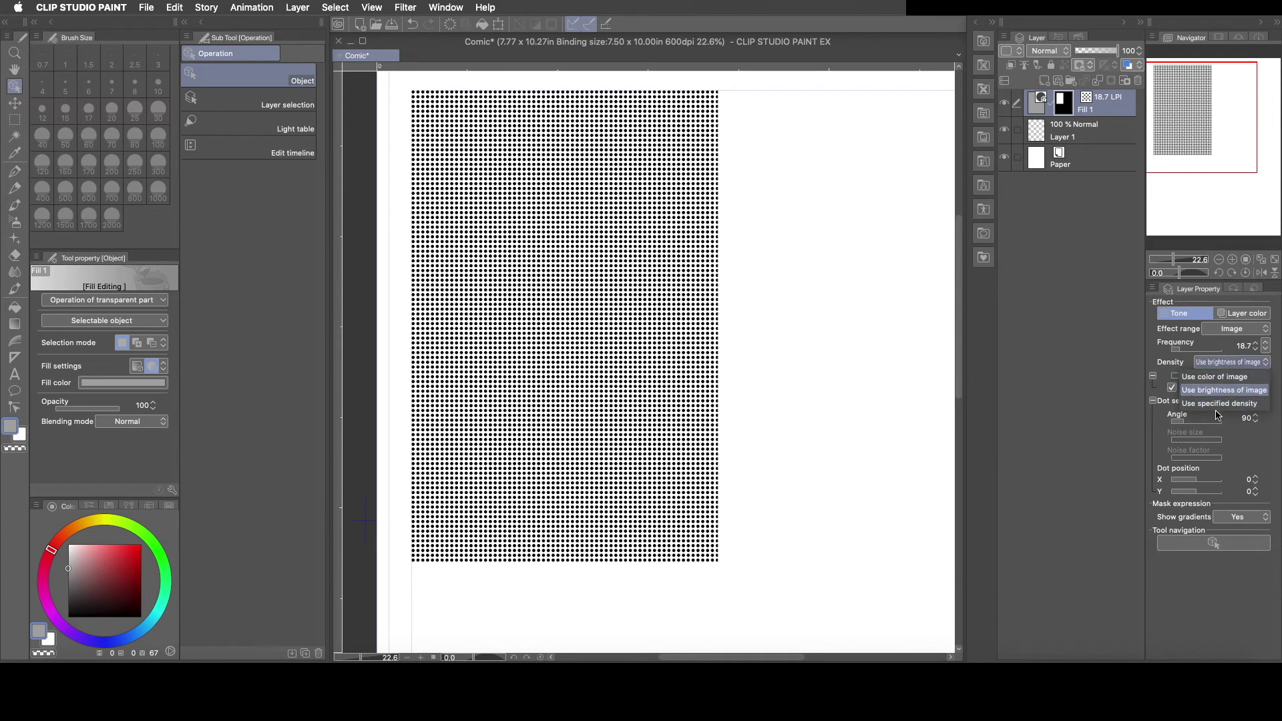
click(1206, 392)
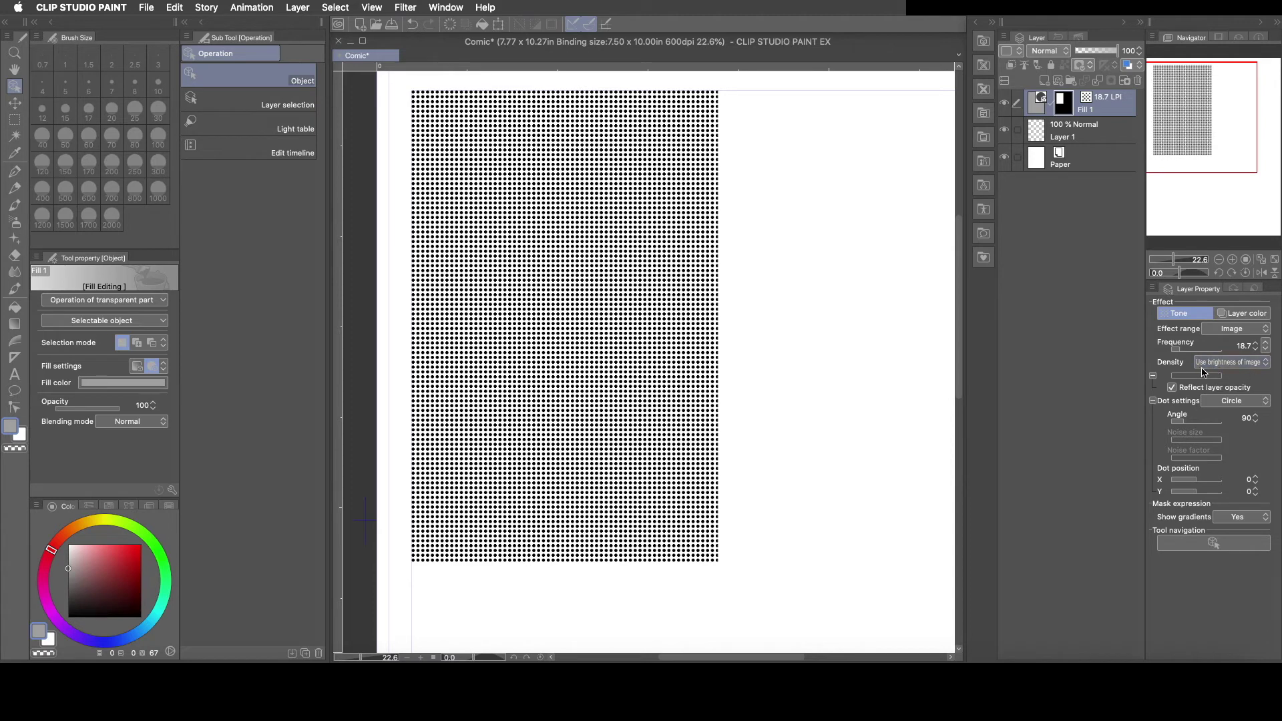
click(1244, 365)
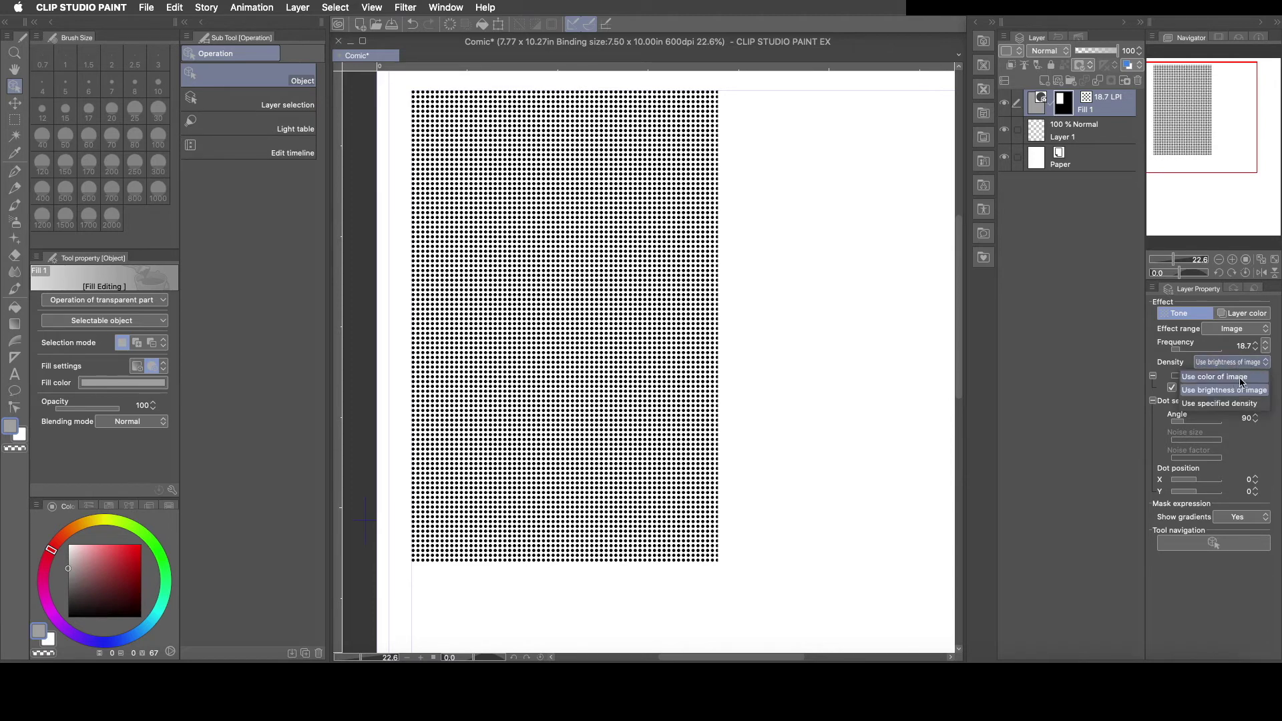
click(1243, 378)
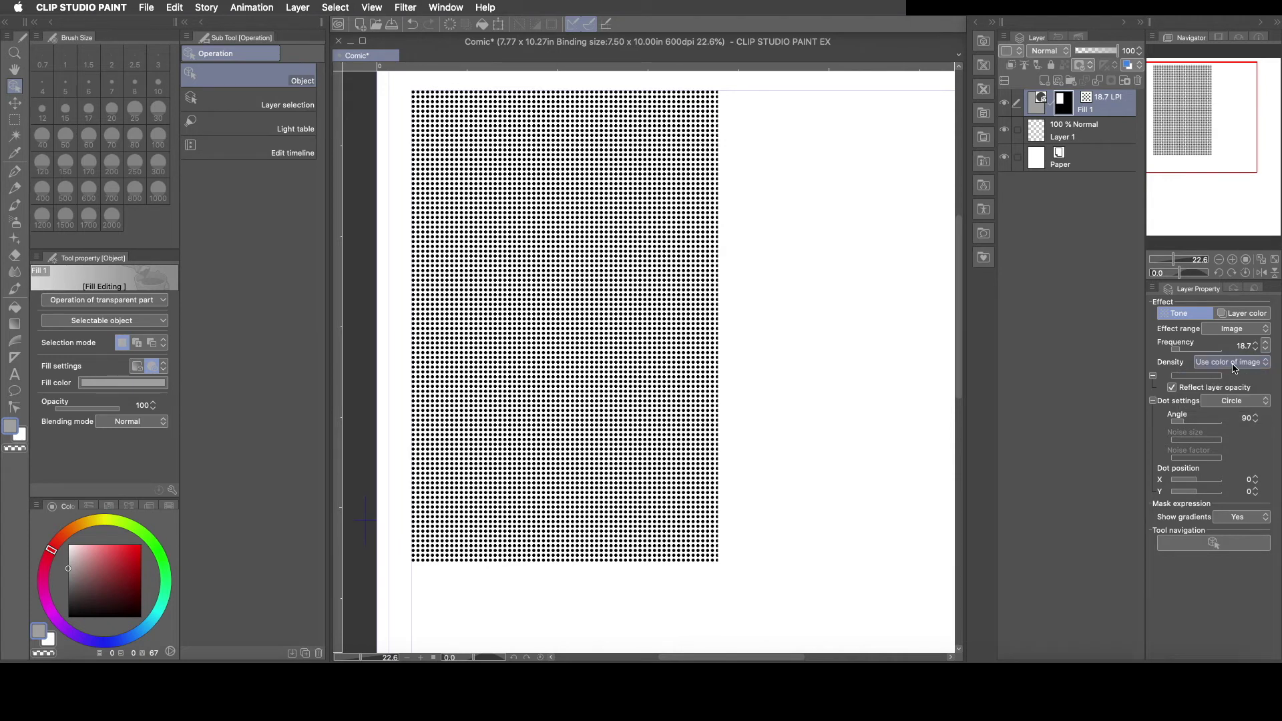
click(1235, 364)
click(1219, 399)
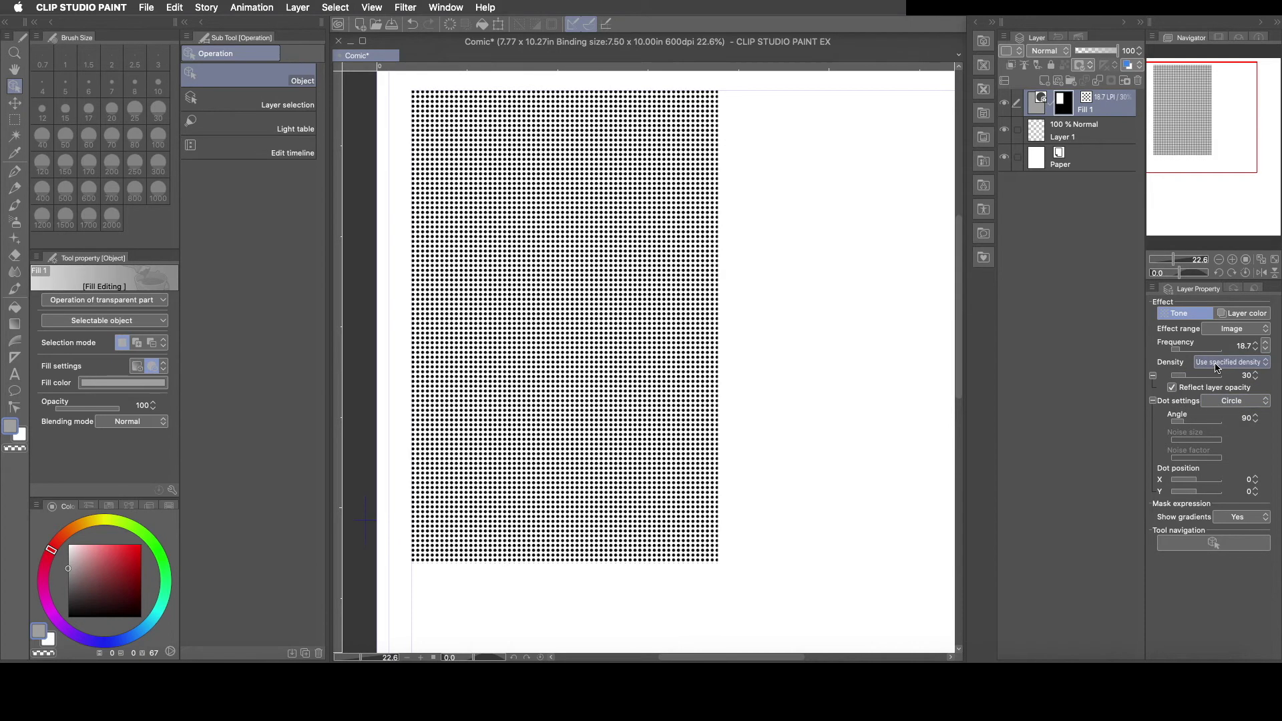
click(1199, 376)
drag(1199, 378, 1185, 380)
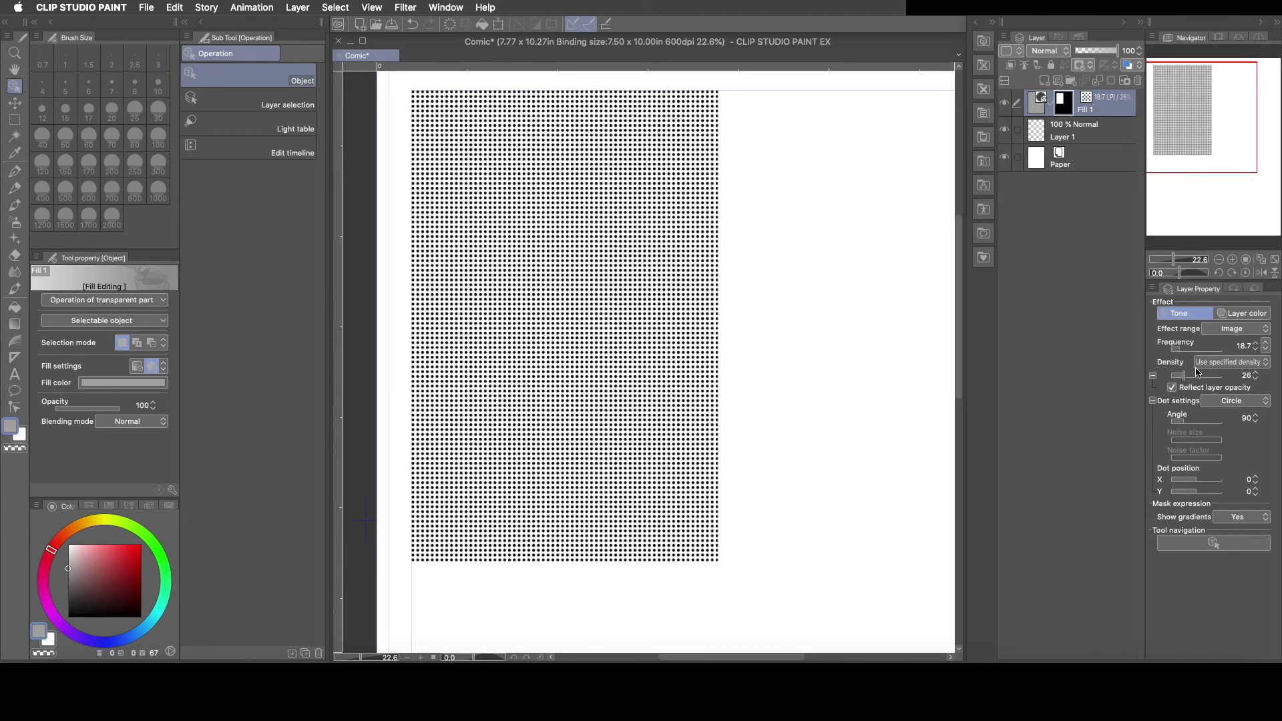
click(1230, 362)
click(1229, 375)
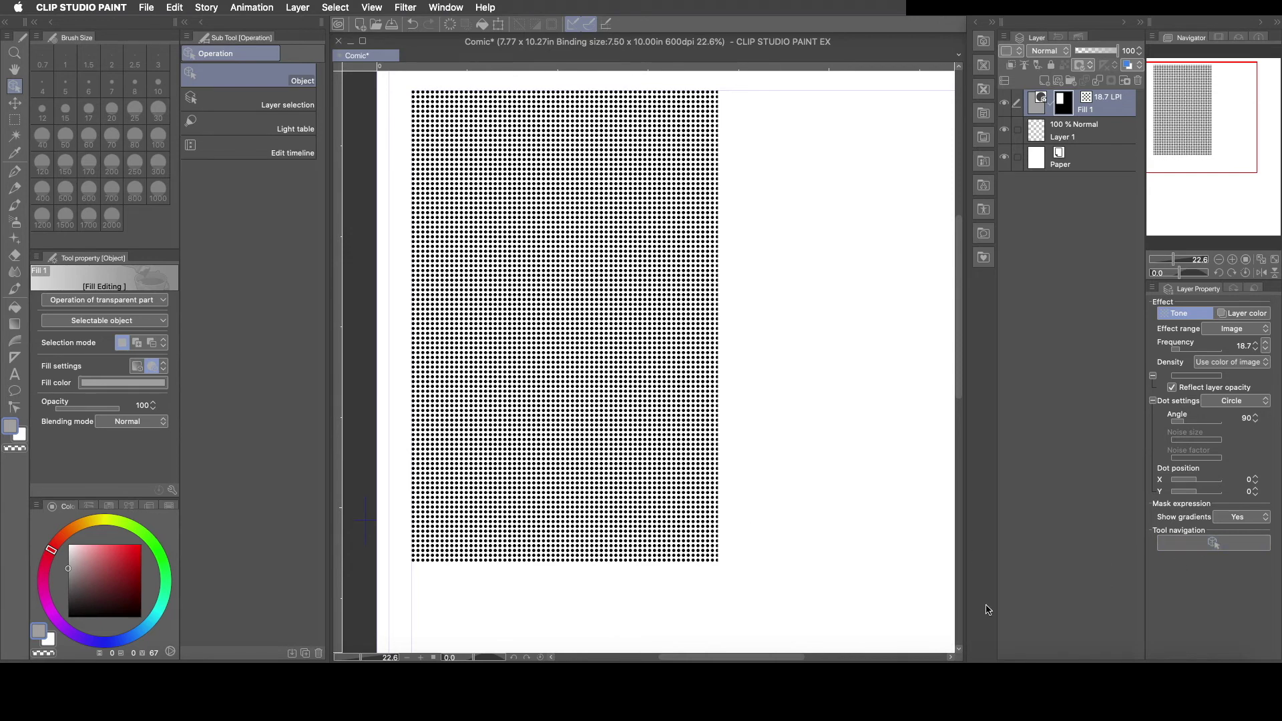
click(156, 367)
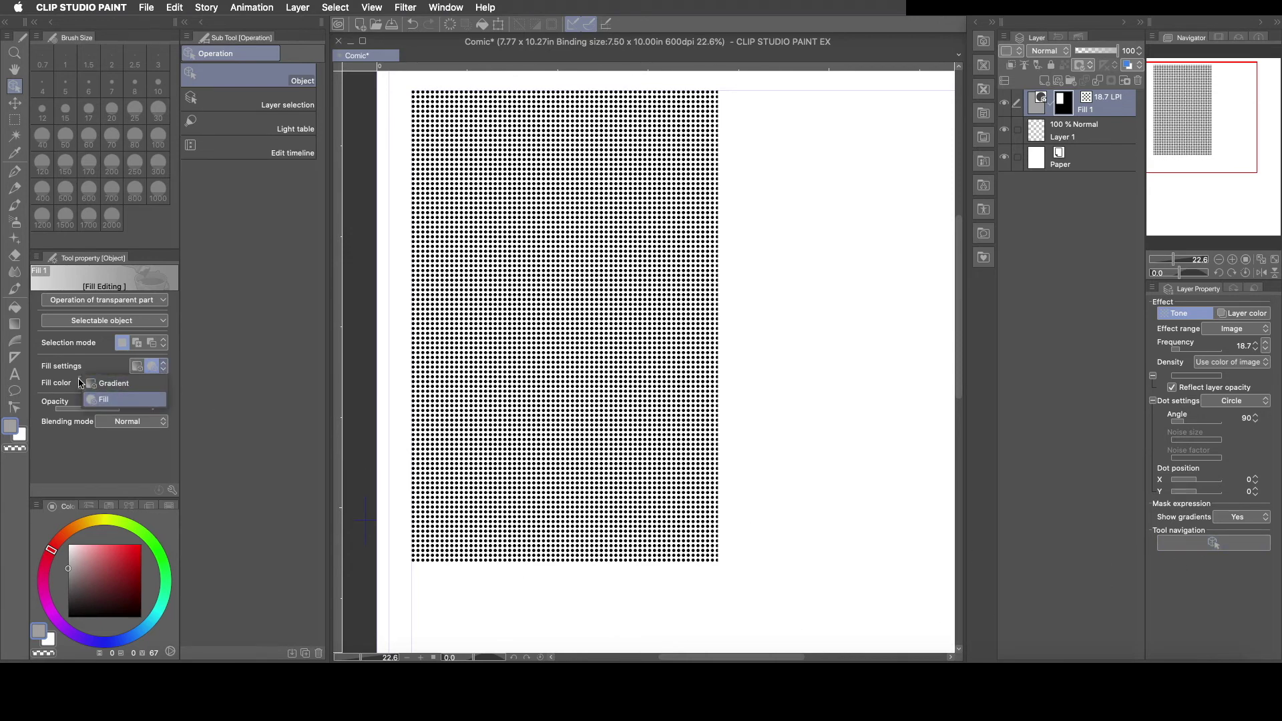
Set Fill 1 back to a gradient and adjust its colour to a pale grey.
click(110, 384)
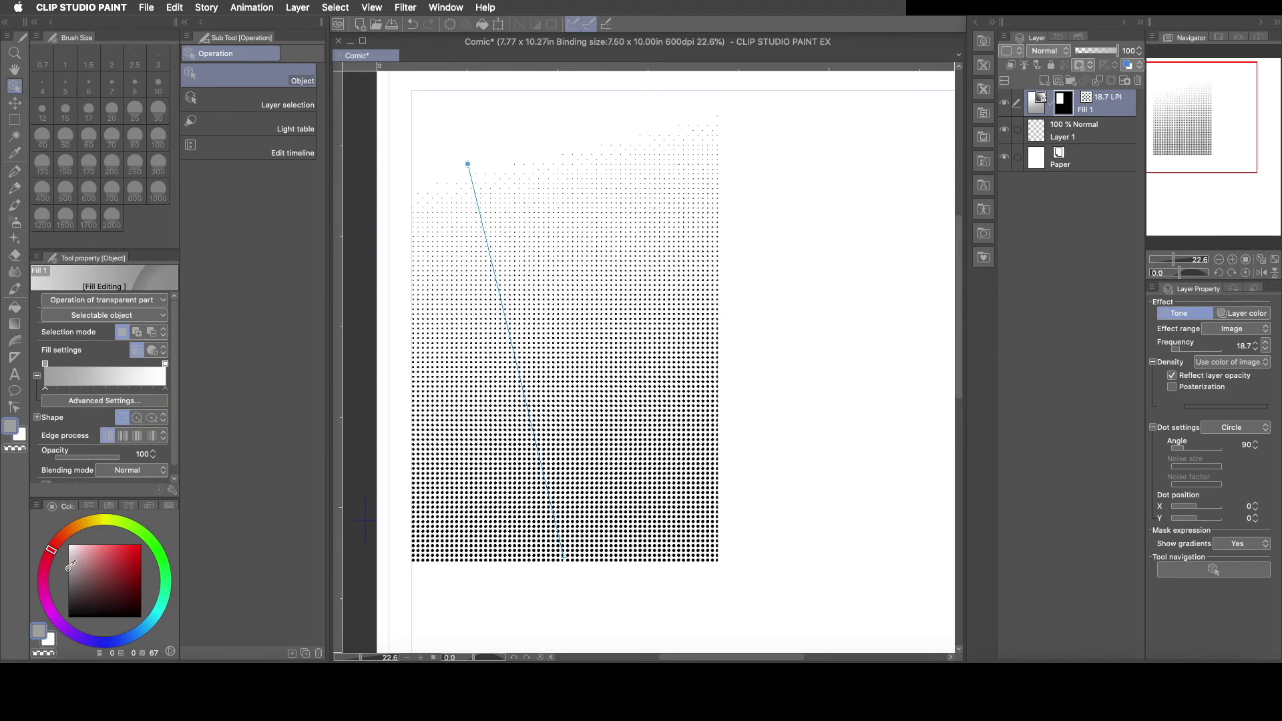
scroll(175, 438, down, 1)
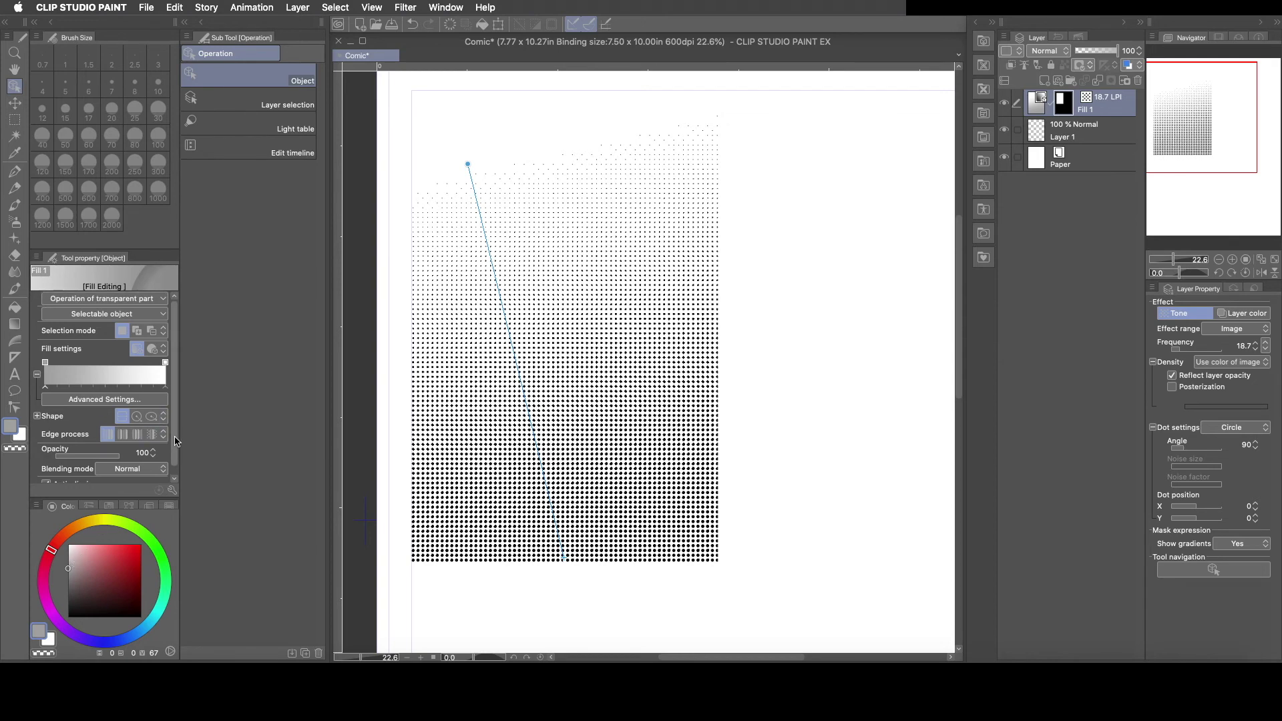
scroll(172, 456, up, 1)
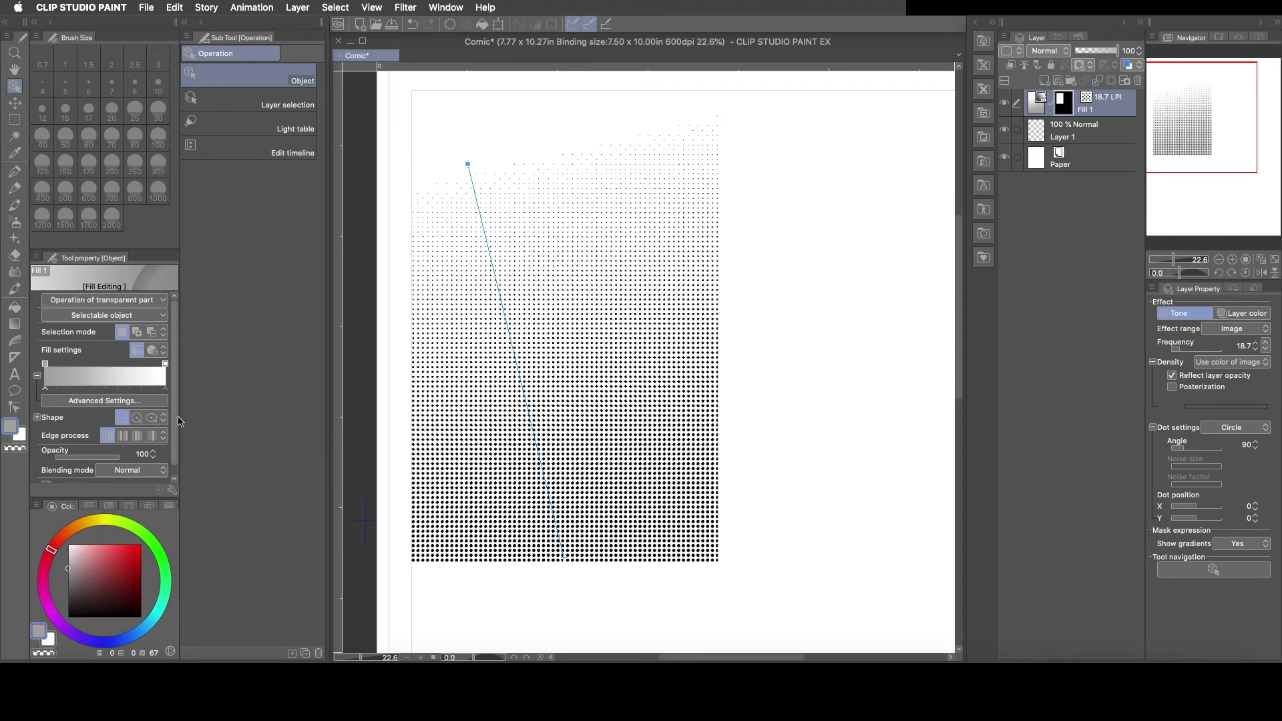
drag(74, 586, 68, 602)
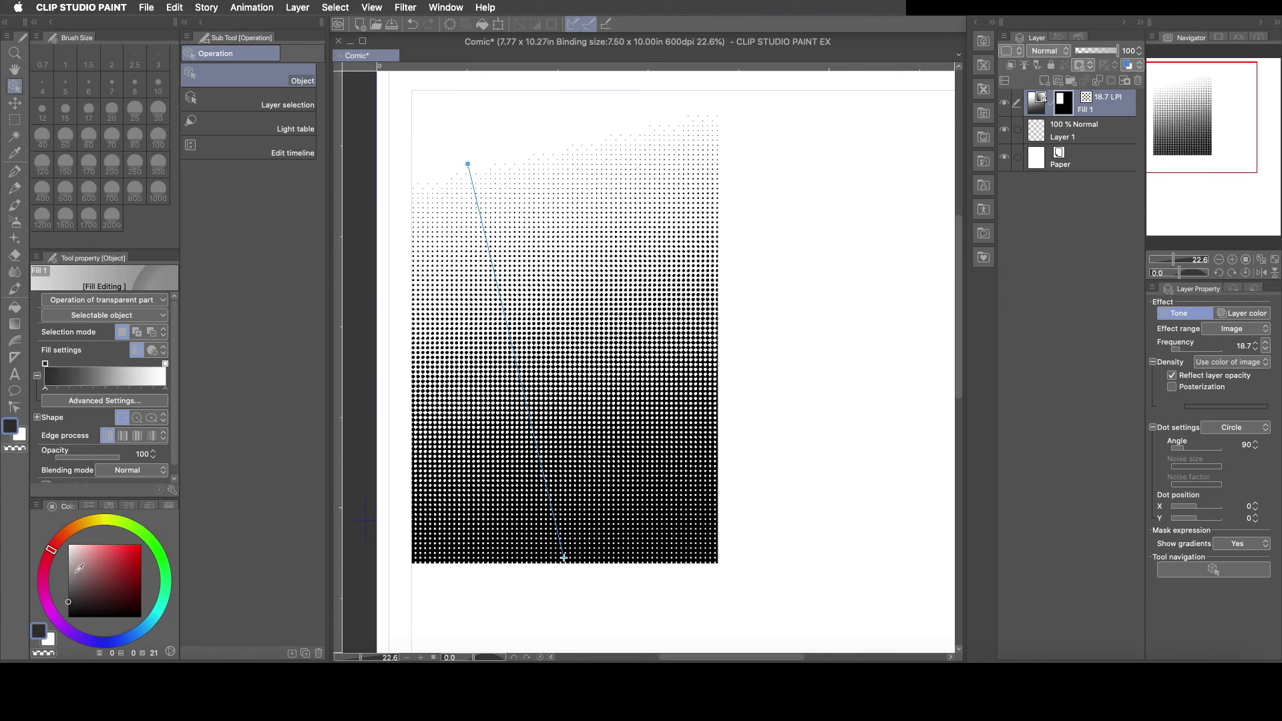
click(73, 564)
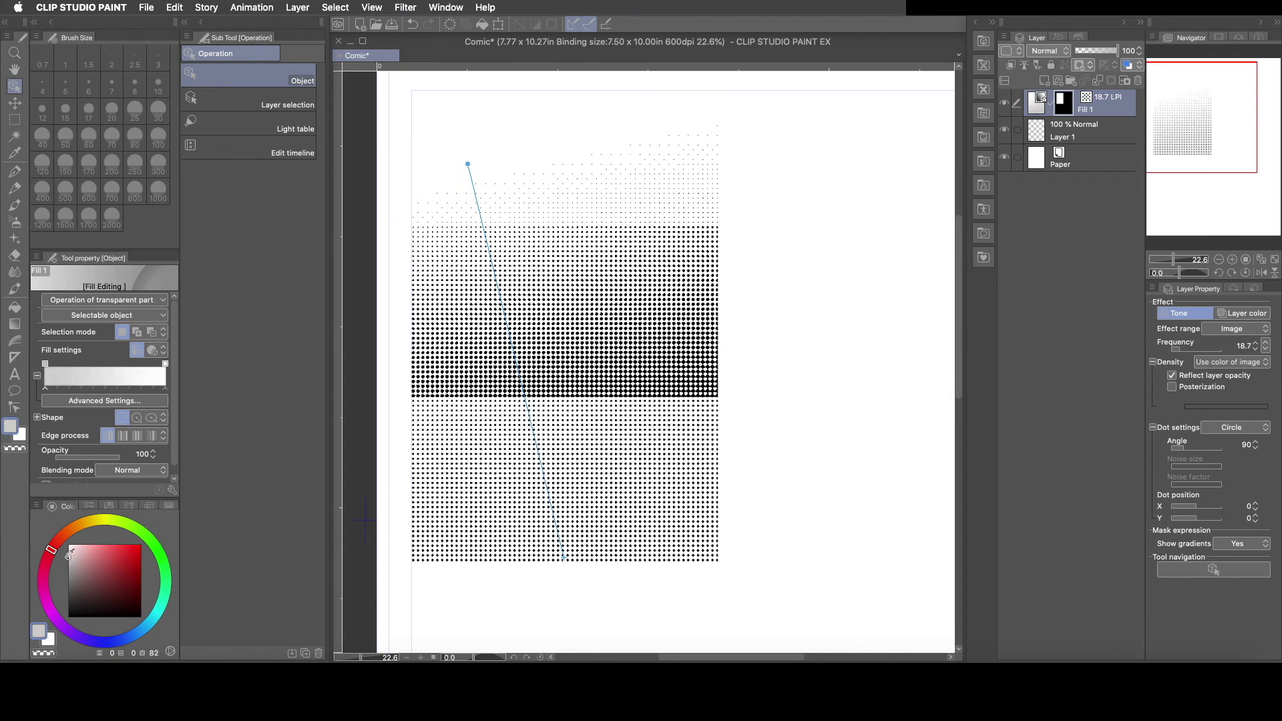
click(68, 560)
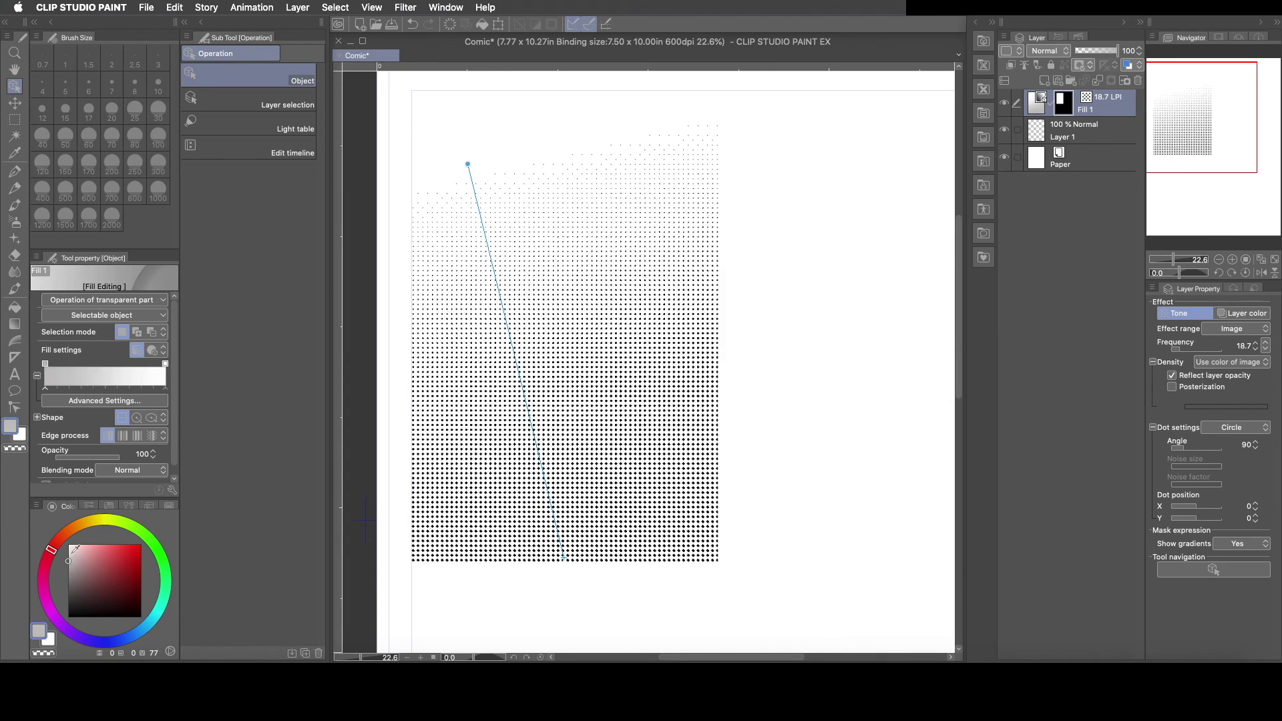